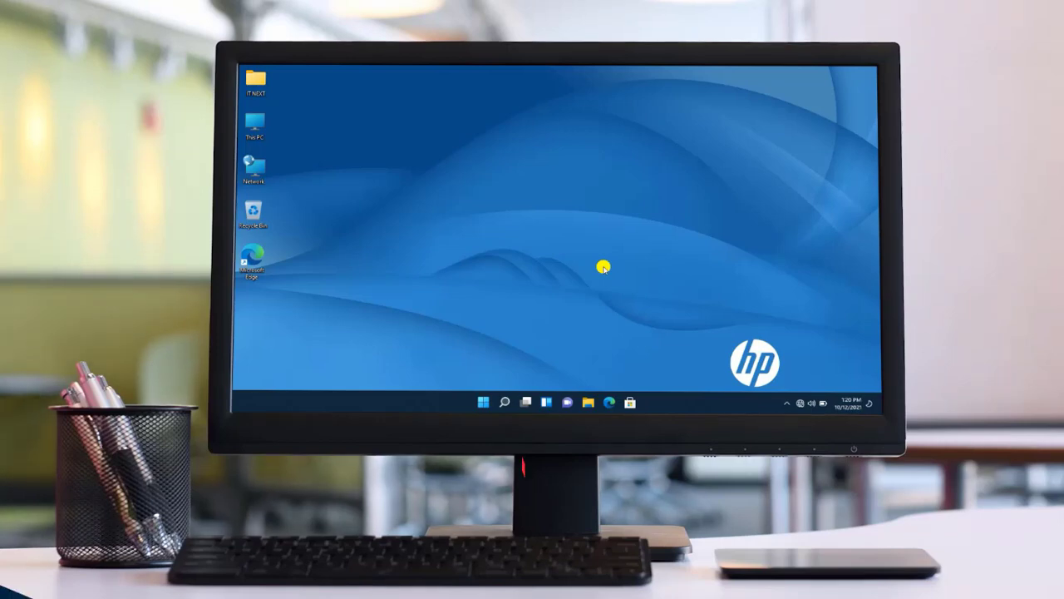
# Open Properties from This PC's context menu and maximize the resulting System > About window
pyautogui.rightClick(255, 125)
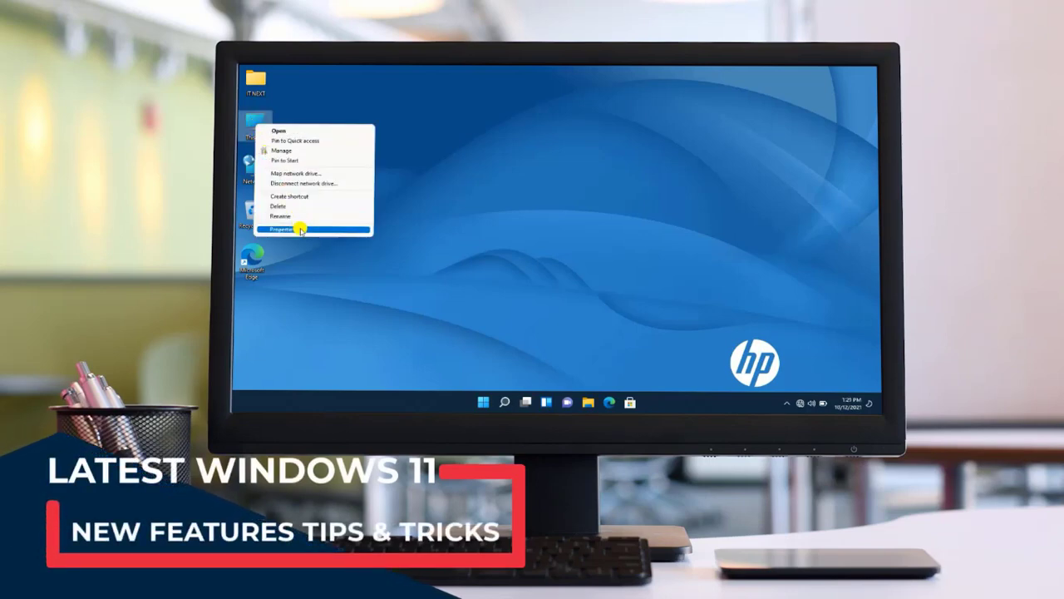
pyautogui.click(301, 229)
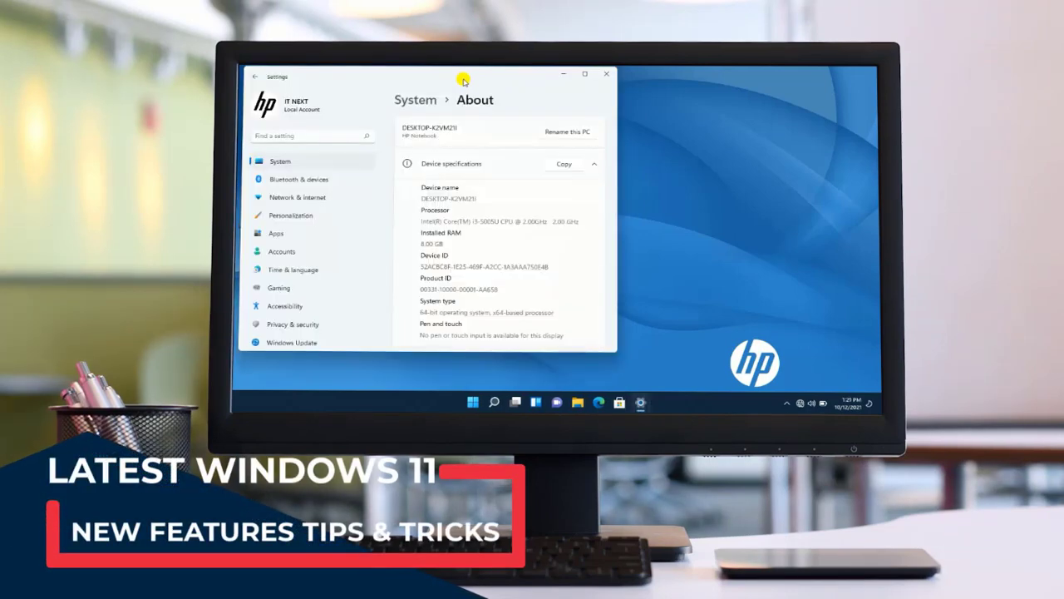
pyautogui.moveTo(466, 81); pyautogui.dragTo(588, 91)
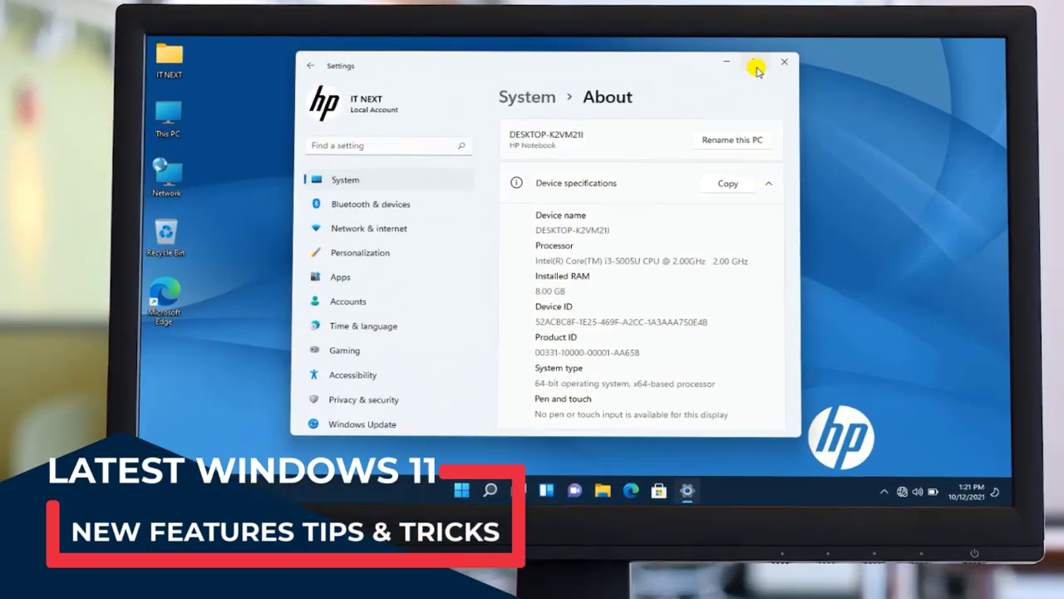
pyautogui.click(696, 83)
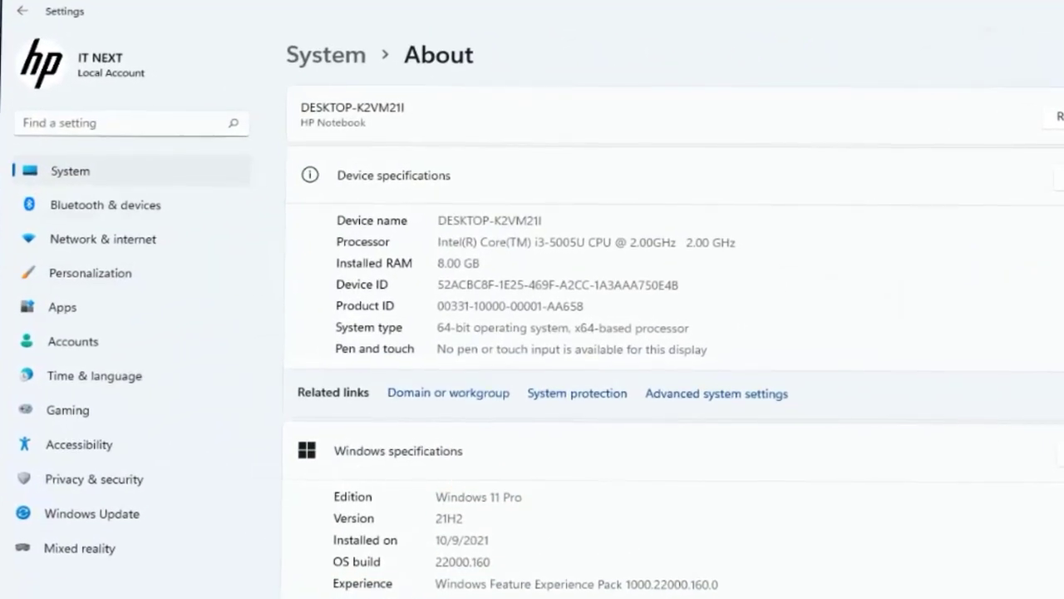
pyautogui.scroll(-3, 674, 333)
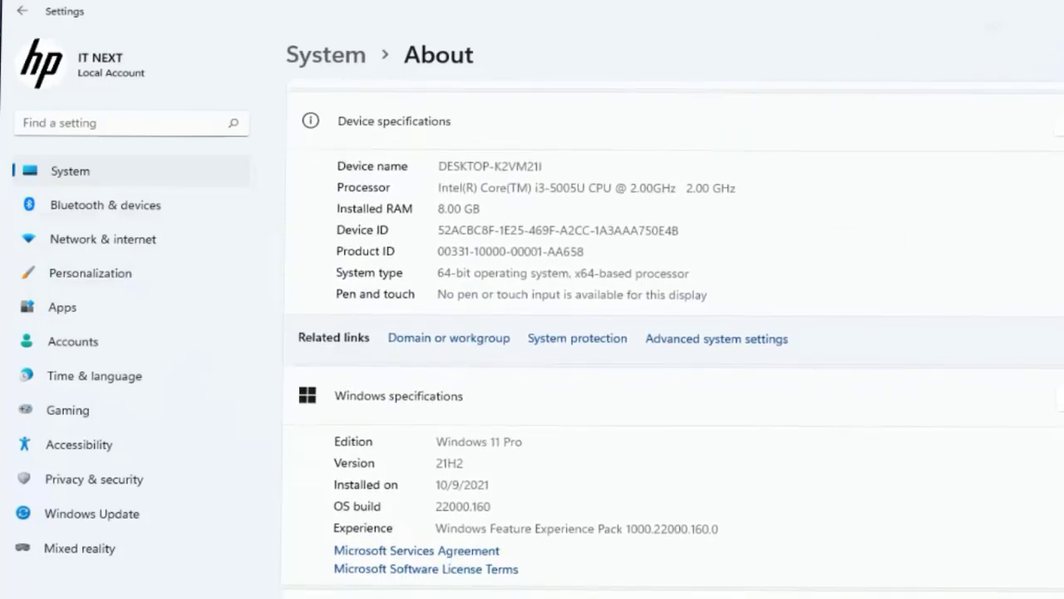
pyautogui.scroll(-2, 673, 333)
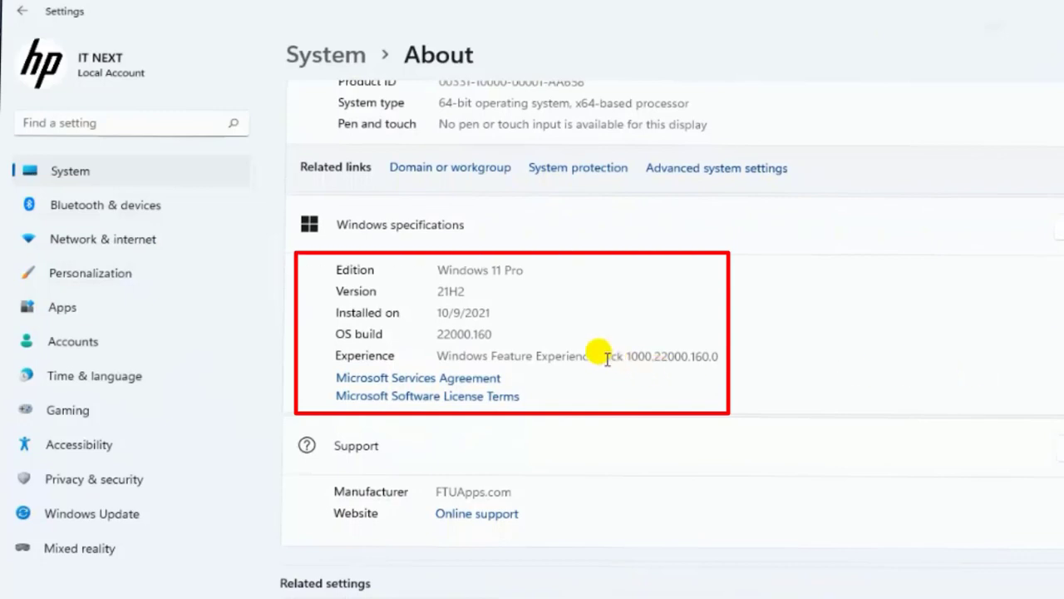
pyautogui.moveTo(496, 314); pyautogui.dragTo(406, 326)
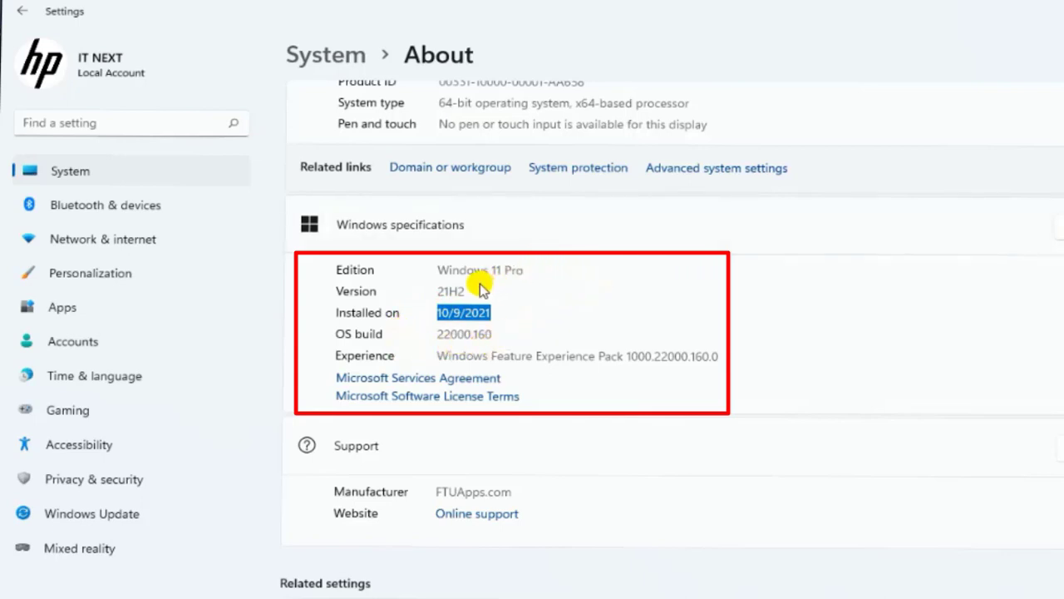
pyautogui.click(486, 333)
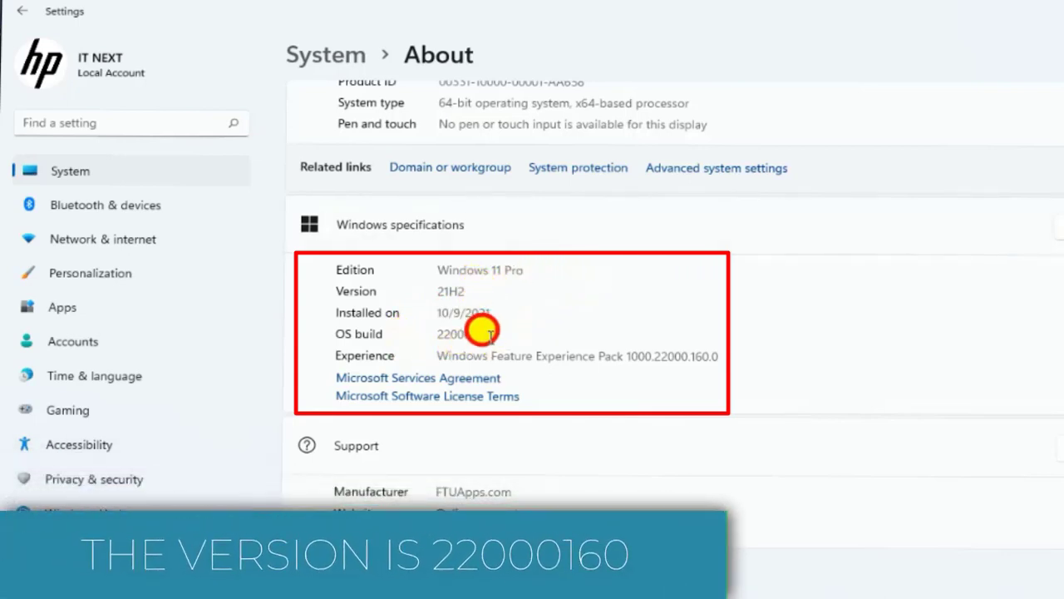
pyautogui.moveTo(485, 333); pyautogui.dragTo(435, 343)
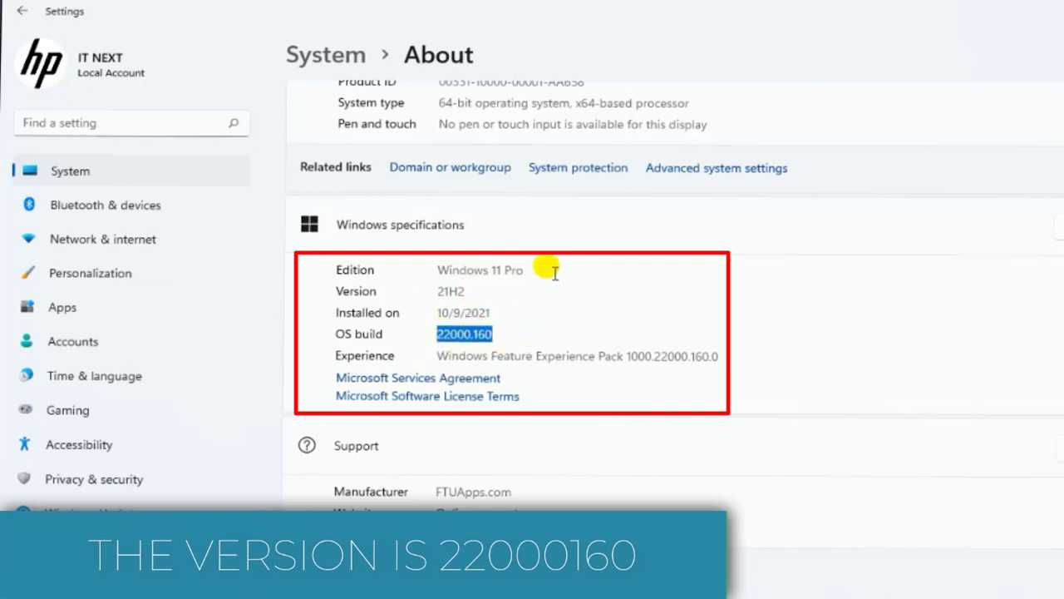
pyautogui.click(528, 269)
pyautogui.moveTo(529, 271); pyautogui.dragTo(434, 271)
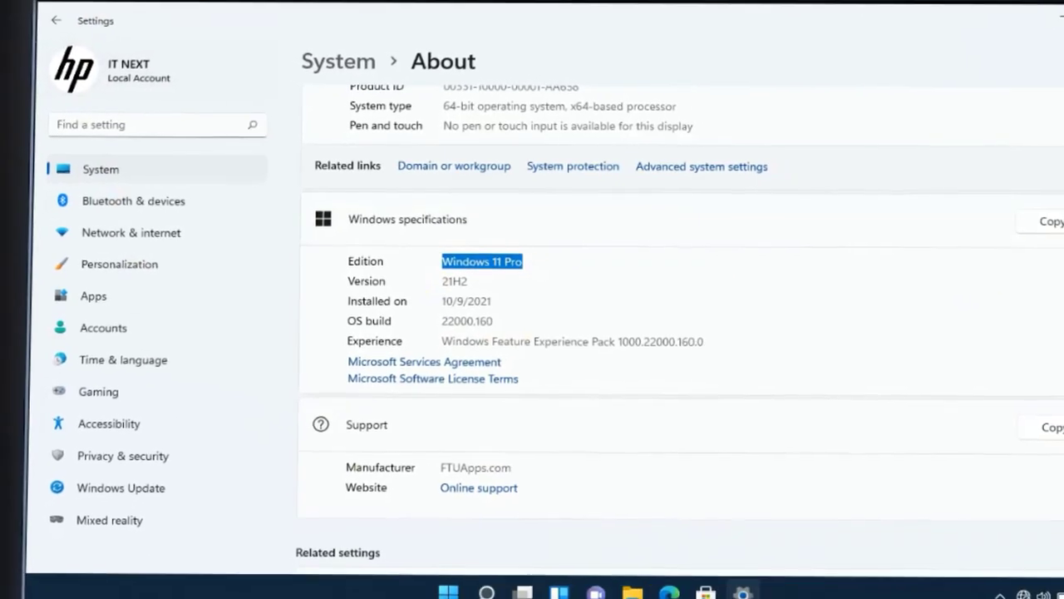
pyautogui.scroll(-2, 665, 333)
pyautogui.scroll(-2, 1061, 341)
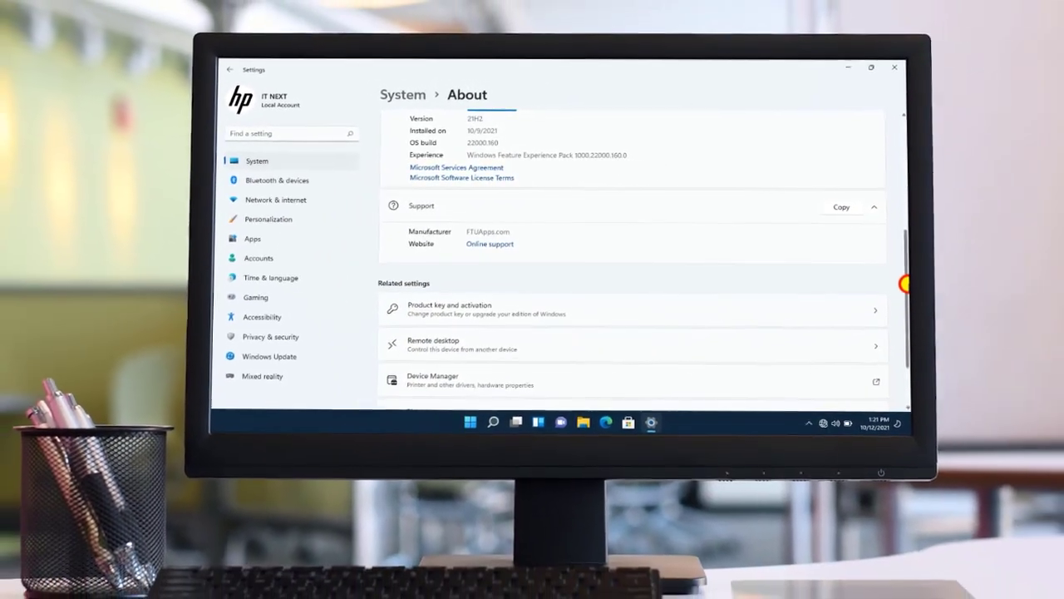
pyautogui.moveTo(903, 286); pyautogui.dragTo(874, 155)
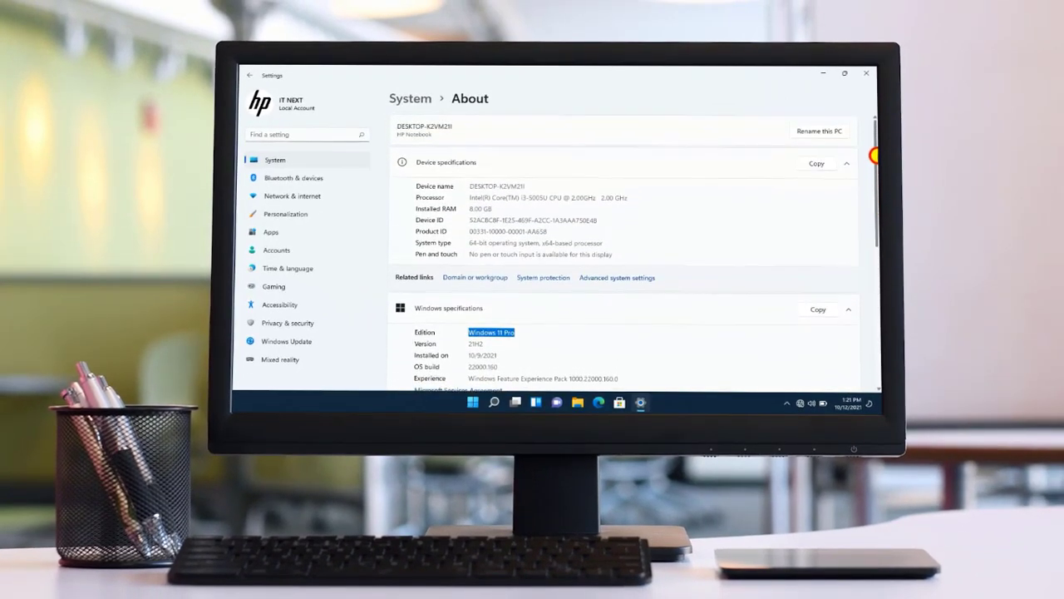
# Restore down and close the Settings window, then refresh the desktop
pyautogui.click(850, 75)
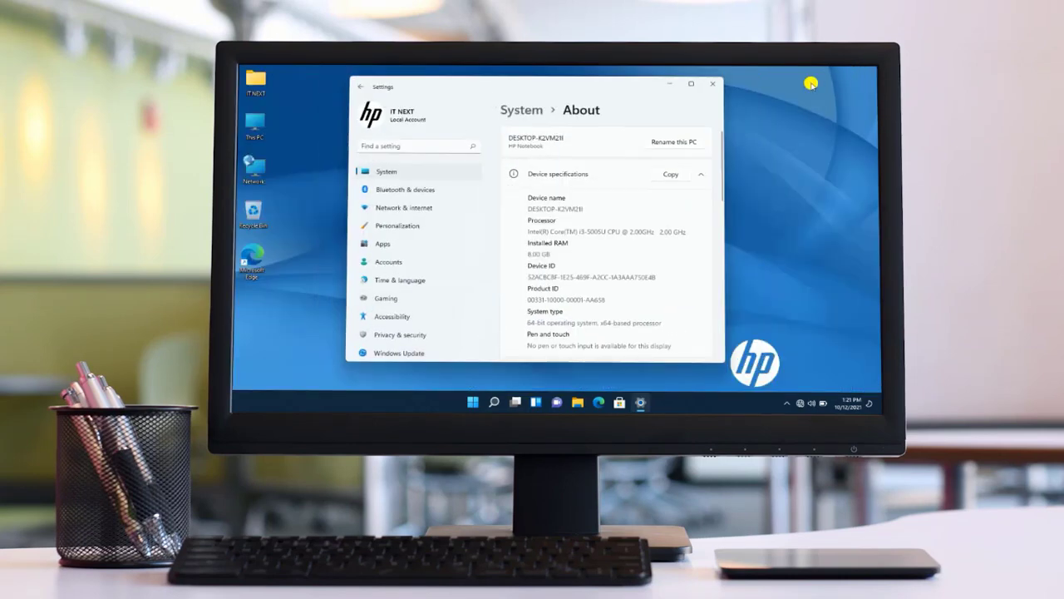
pyautogui.moveTo(597, 87)
pyautogui.mouseDown()
pyautogui.moveTo(640, 88)
pyautogui.moveTo(629, 102)
pyautogui.moveTo(589, 95)
pyautogui.mouseUp()
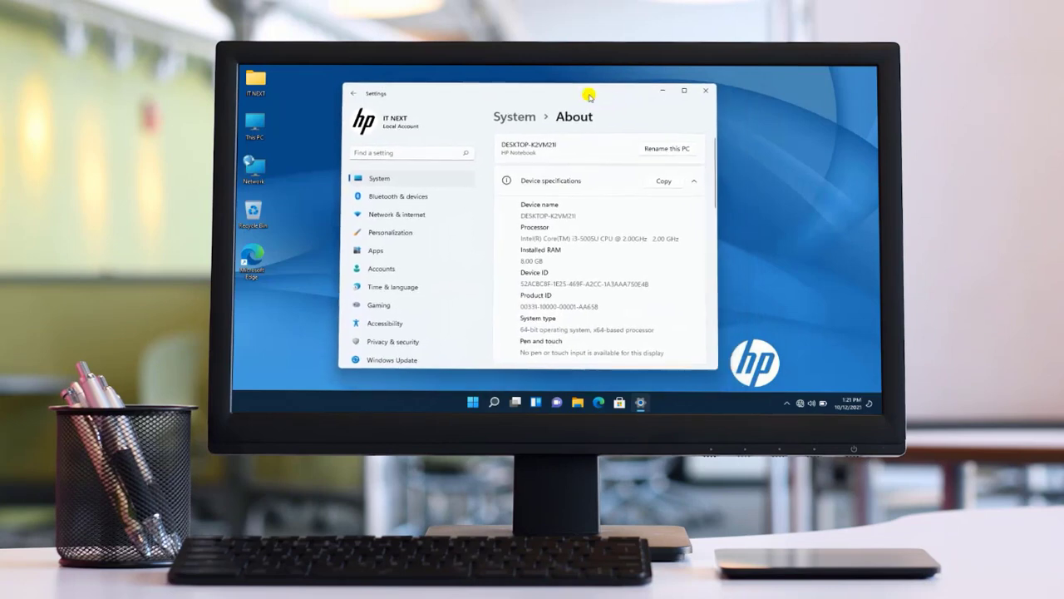
pyautogui.click(704, 93)
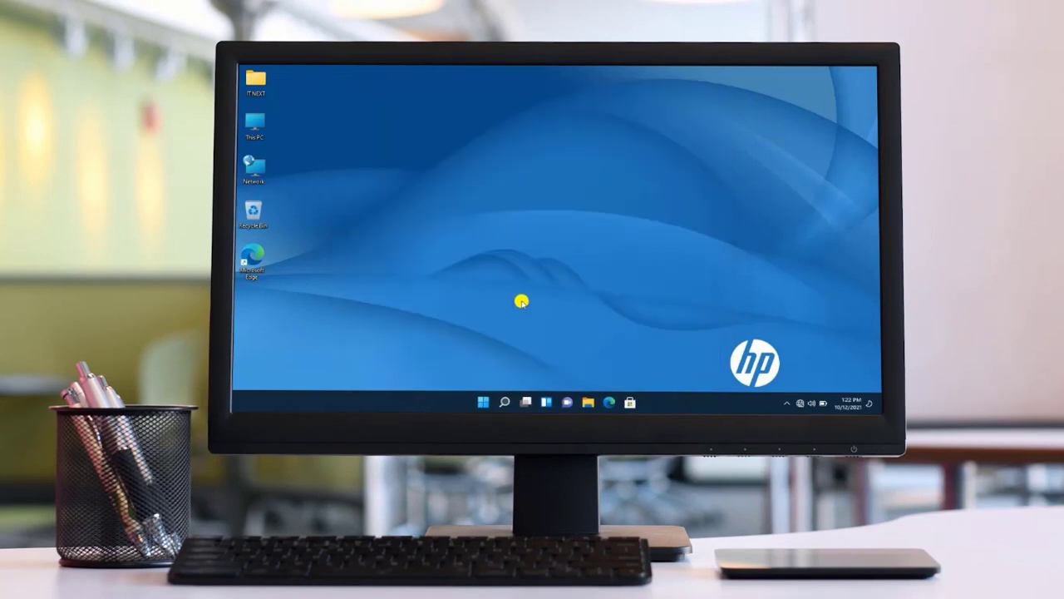
pyautogui.rightClick(513, 200)
pyautogui.click(535, 231)
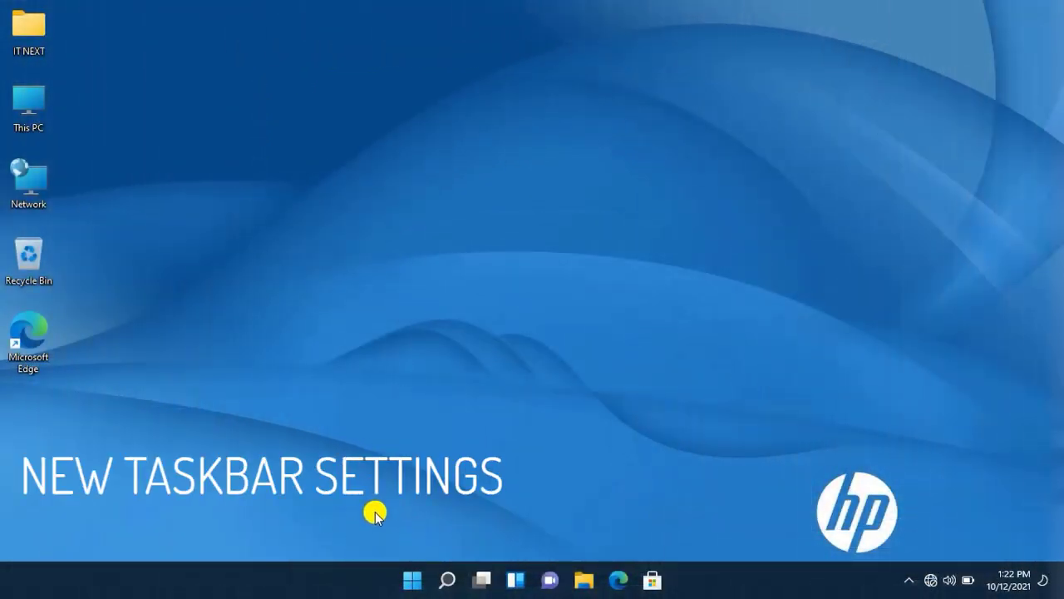
# Open Taskbar settings from the taskbar's context menu and maximize the Settings window
pyautogui.rightClick(339, 578)
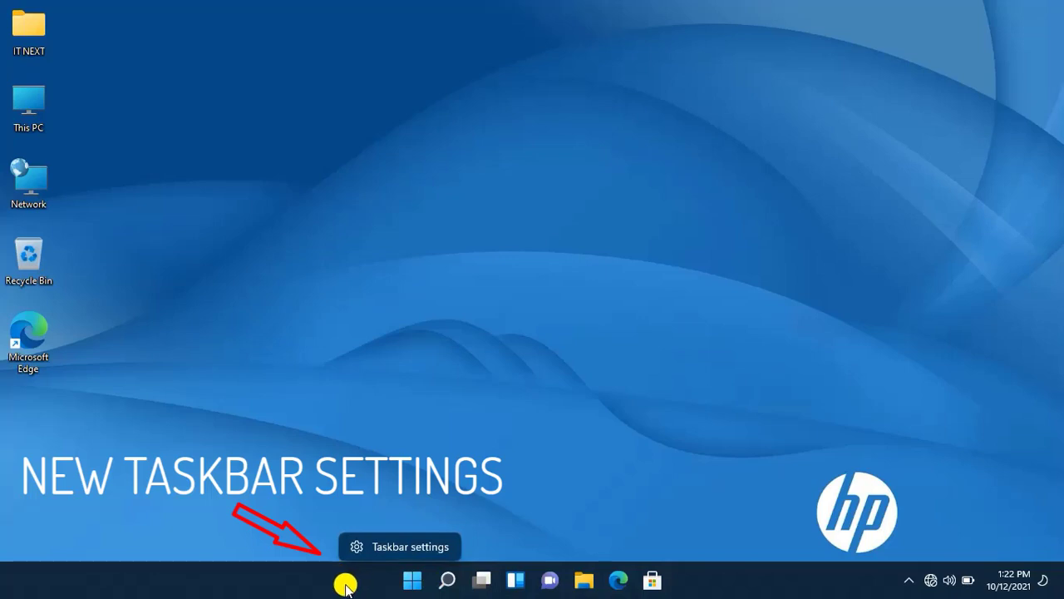
pyautogui.click(392, 547)
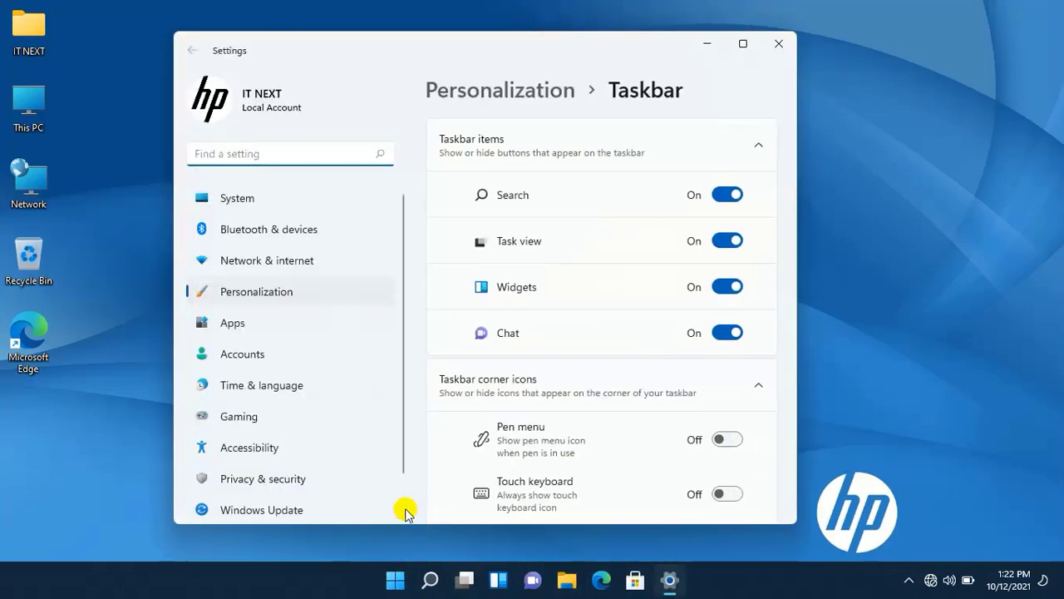
pyautogui.click(743, 51)
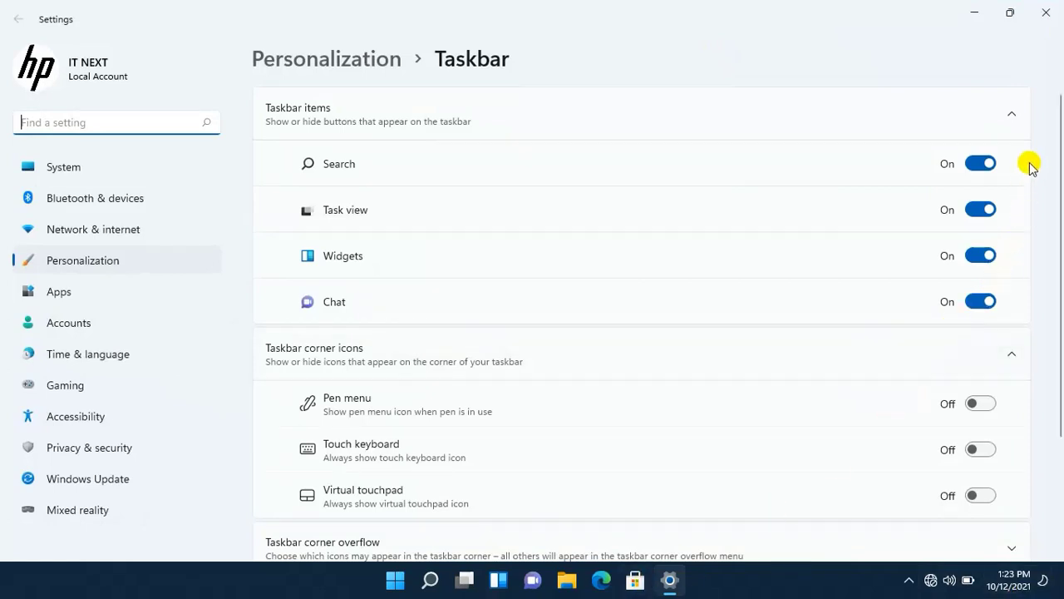
pyautogui.click(989, 166)
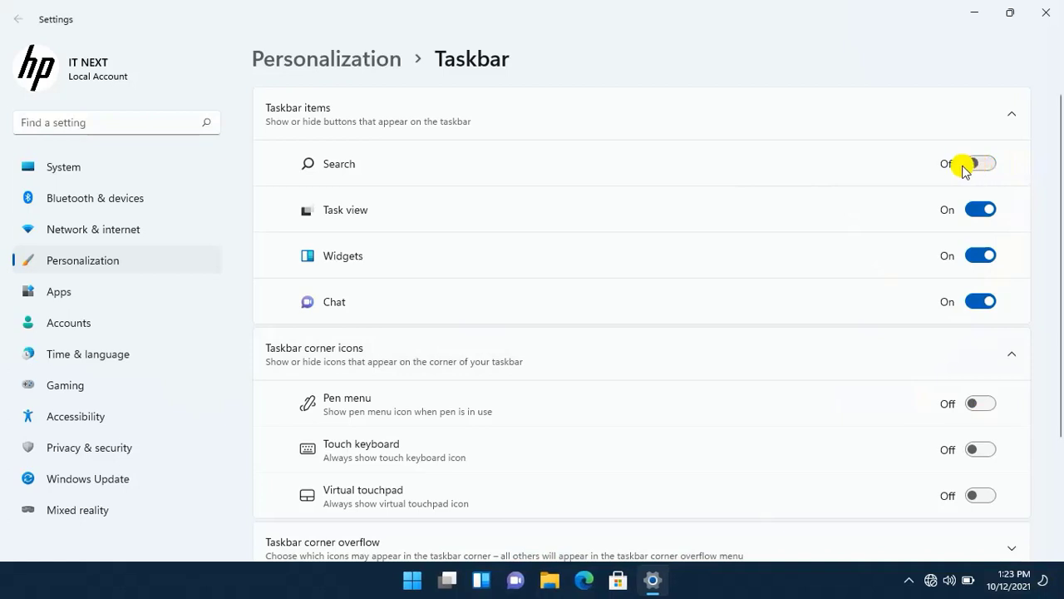
pyautogui.click(981, 165)
pyautogui.click(974, 213)
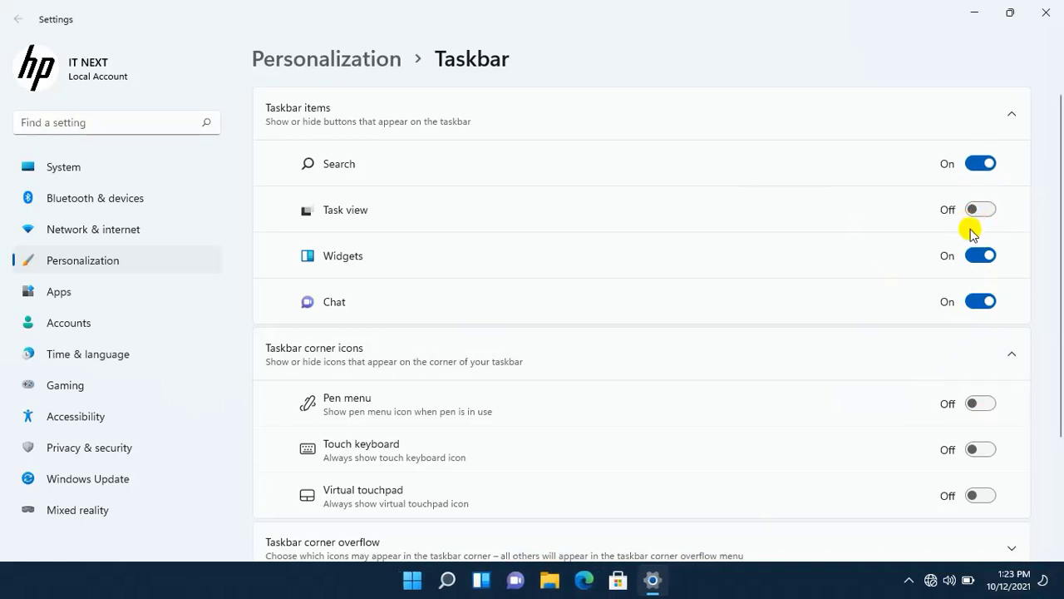
pyautogui.click(981, 213)
pyautogui.click(975, 258)
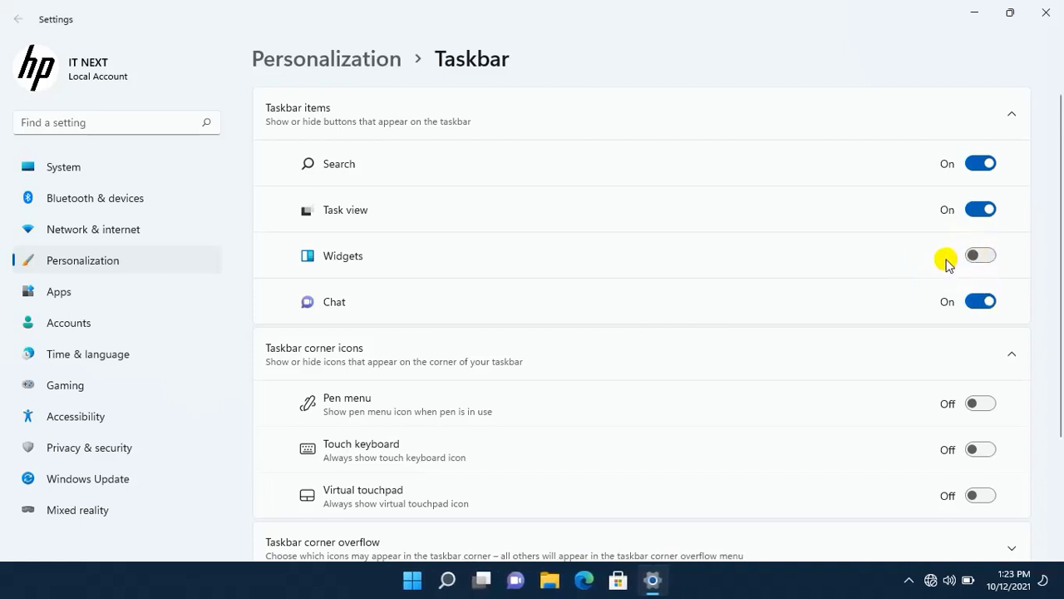
pyautogui.click(983, 257)
pyautogui.click(984, 301)
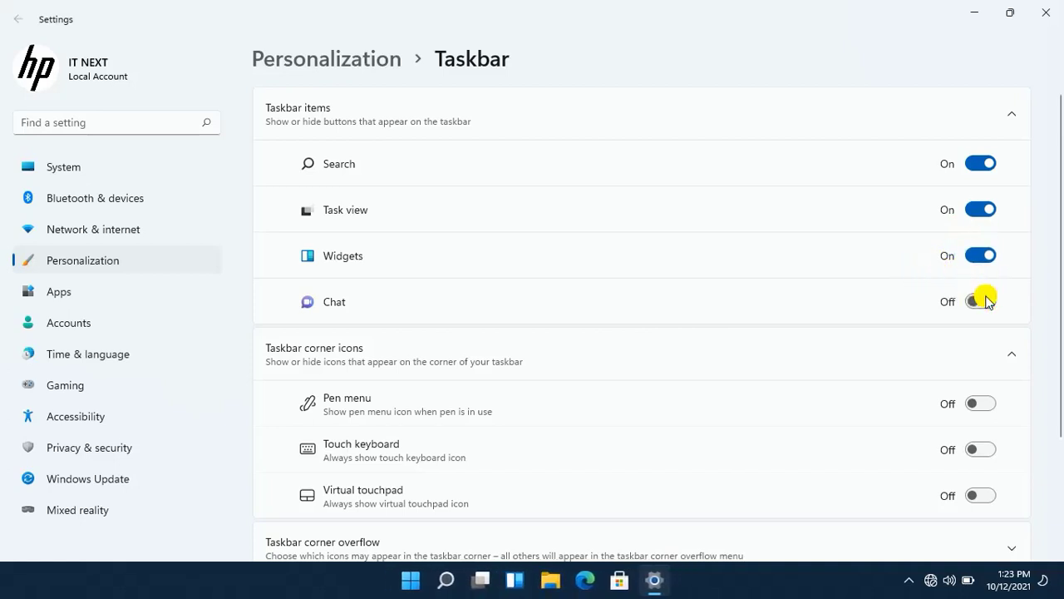
pyautogui.click(985, 301)
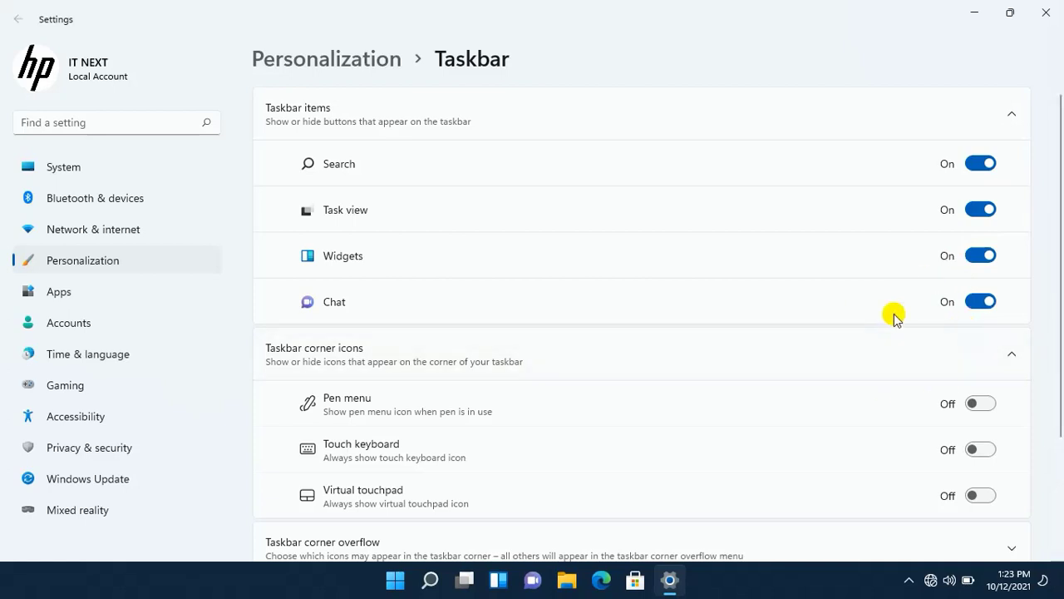
# Switch off the Touch keyboard, Pen menu and Virtual touchpad taskbar corner icons
pyautogui.moveTo(1054, 359); pyautogui.dragTo(1056, 402)
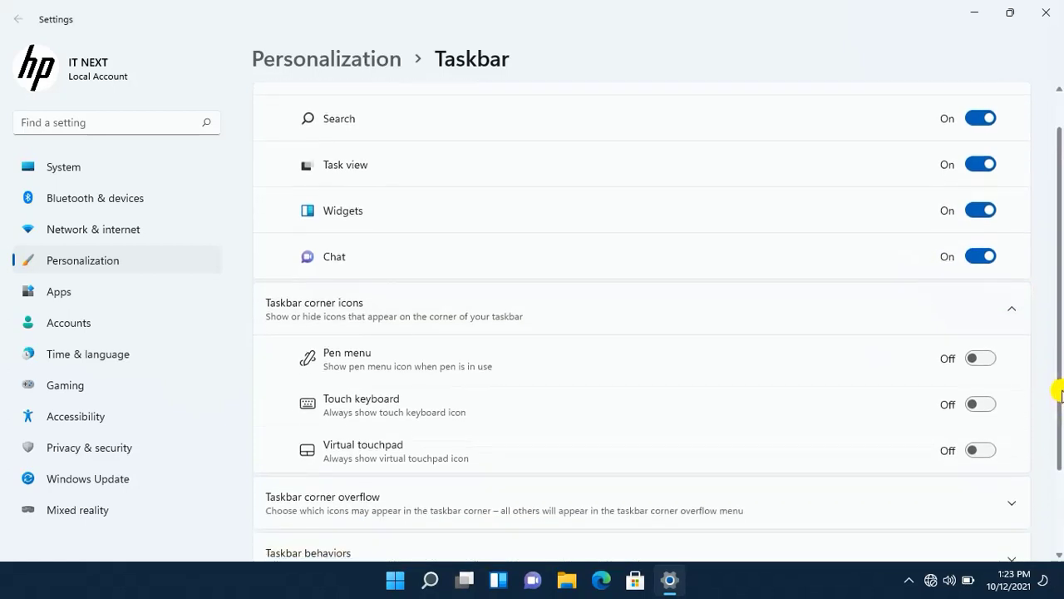
pyautogui.moveTo(1061, 305); pyautogui.dragTo(1057, 388)
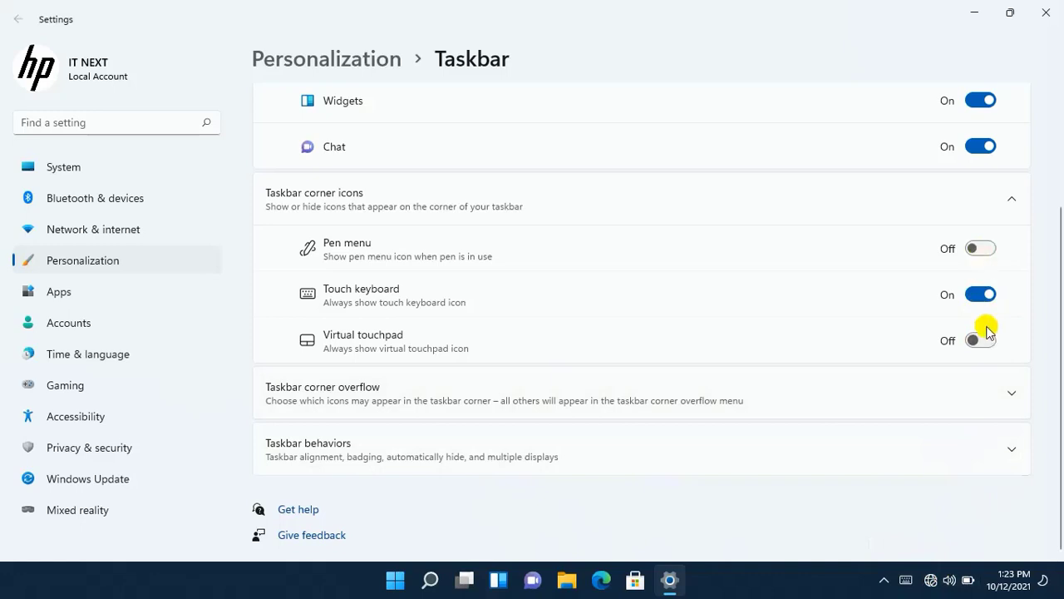
pyautogui.click(986, 298)
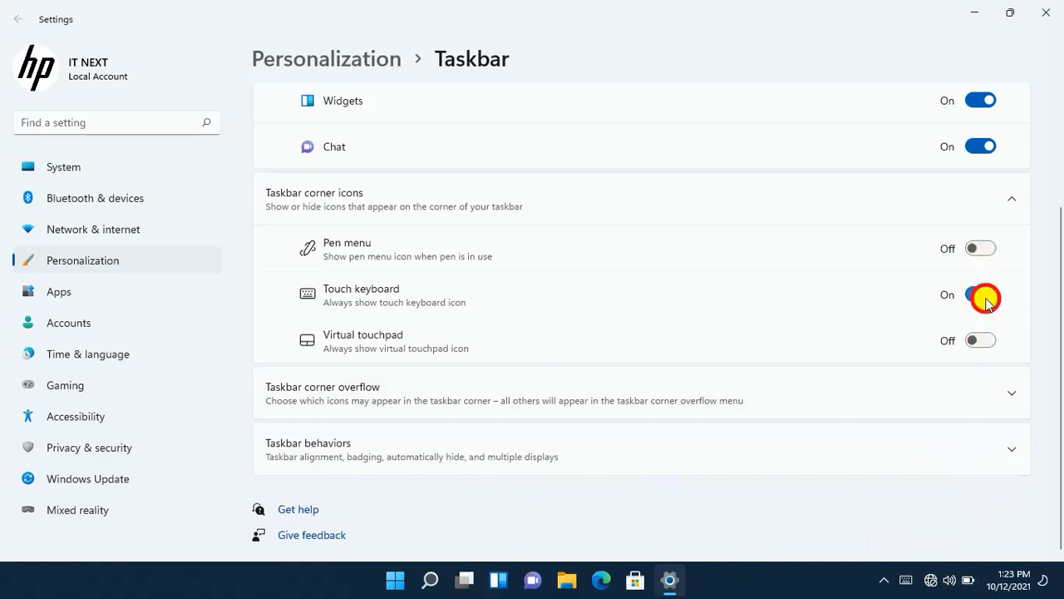
pyautogui.click(987, 250)
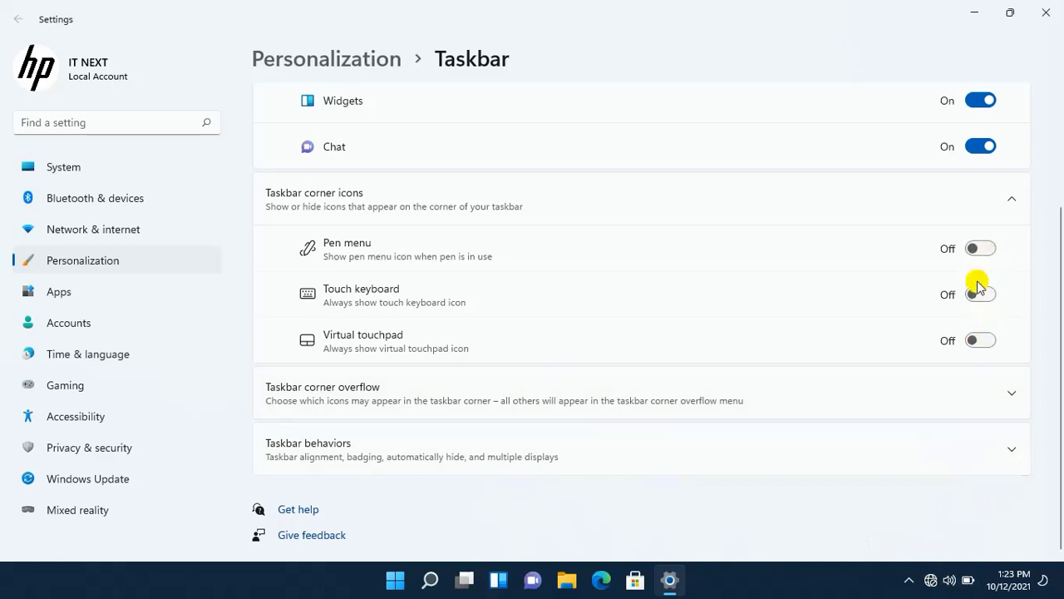
pyautogui.click(904, 581)
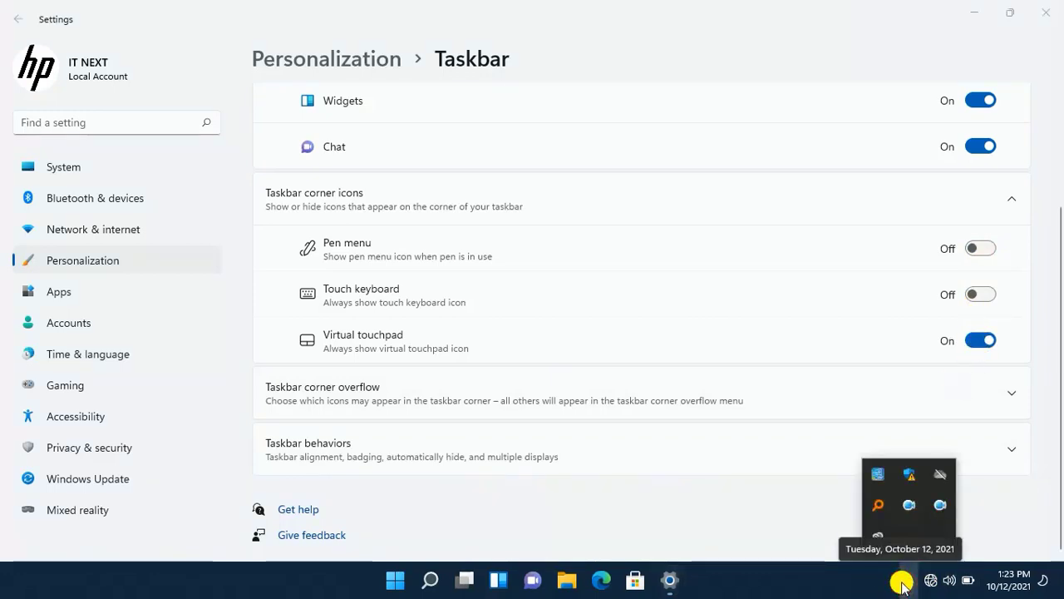
pyautogui.click(903, 582)
pyautogui.click(983, 336)
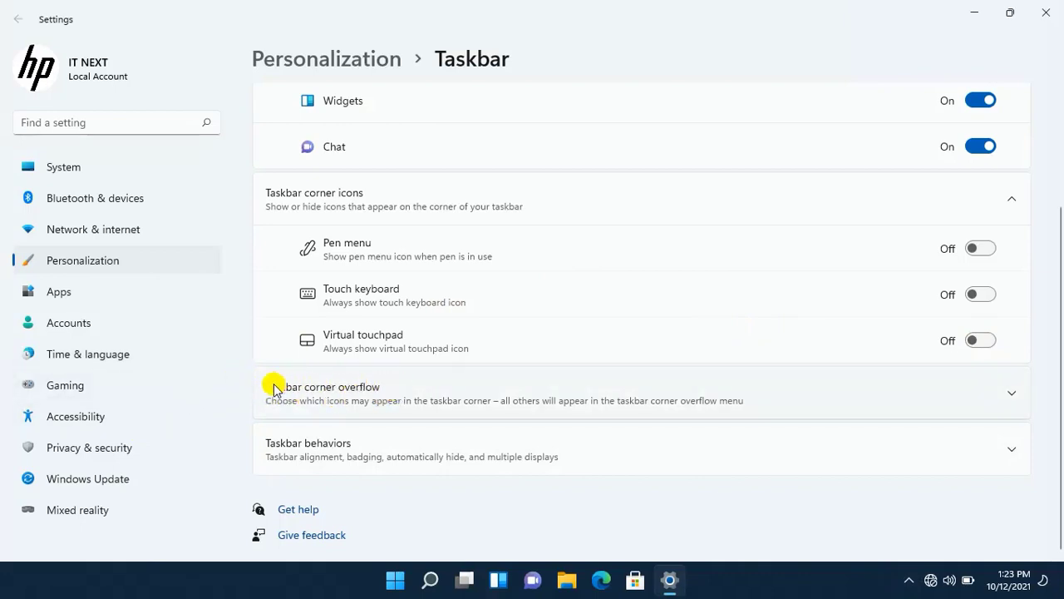
# Expand Taskbar corner overflow and turn Task Manager on, leaving Everything and OneDrive off
pyautogui.click(316, 408)
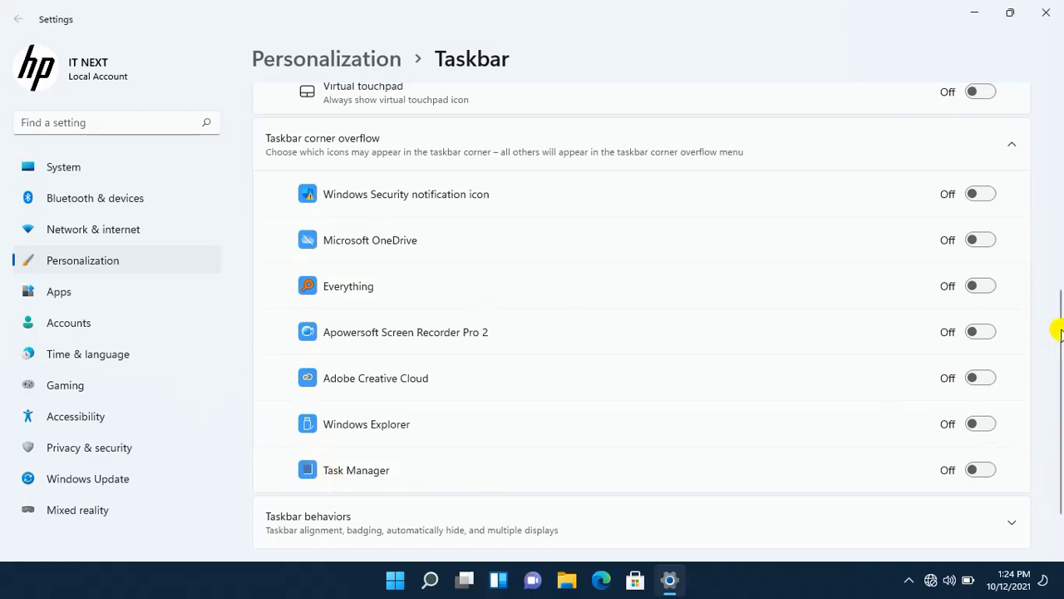
pyautogui.click(981, 470)
pyautogui.click(981, 285)
pyautogui.click(981, 285)
pyautogui.click(980, 240)
pyautogui.click(980, 240)
pyautogui.click(981, 424)
pyautogui.moveTo(937, 581); pyautogui.dragTo(917, 541)
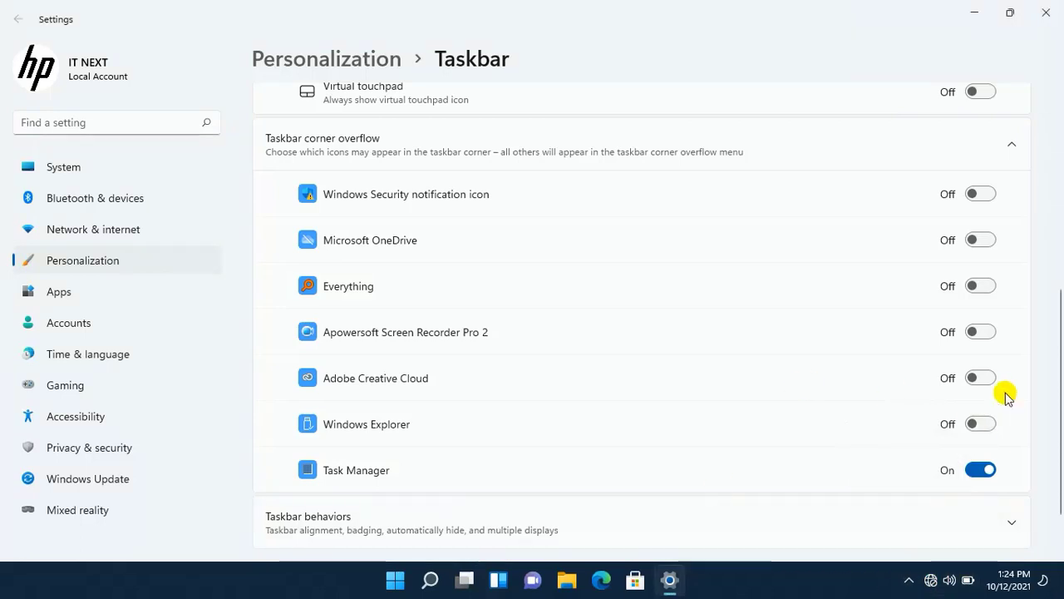
# Expand Taskbar behaviors and check 'Automatically hide the taskbar'
pyautogui.click(1012, 144)
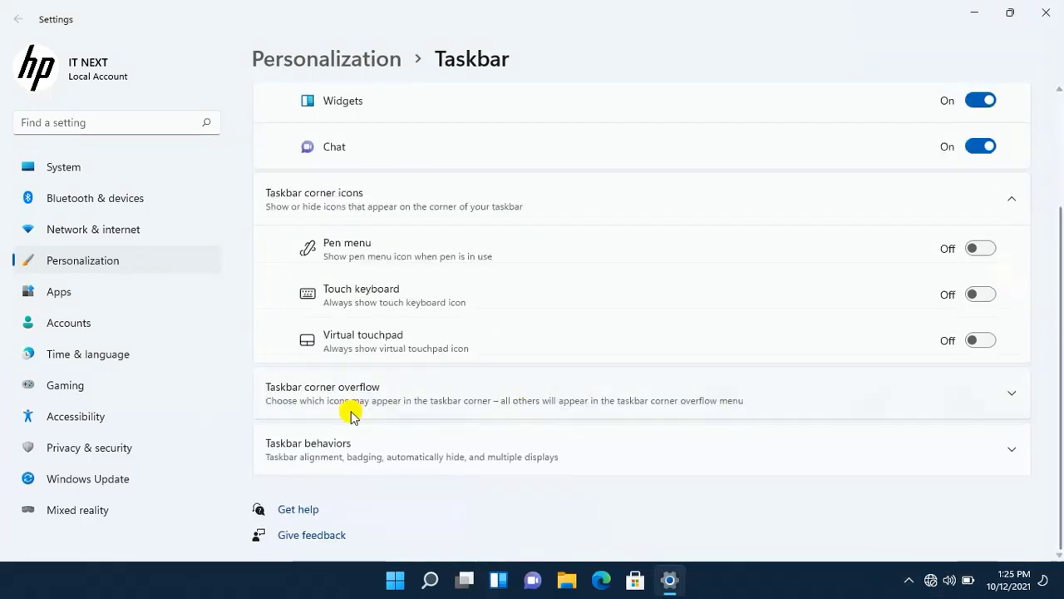
pyautogui.click(1007, 452)
pyautogui.moveTo(1058, 390); pyautogui.dragTo(1058, 422)
pyautogui.click(307, 297)
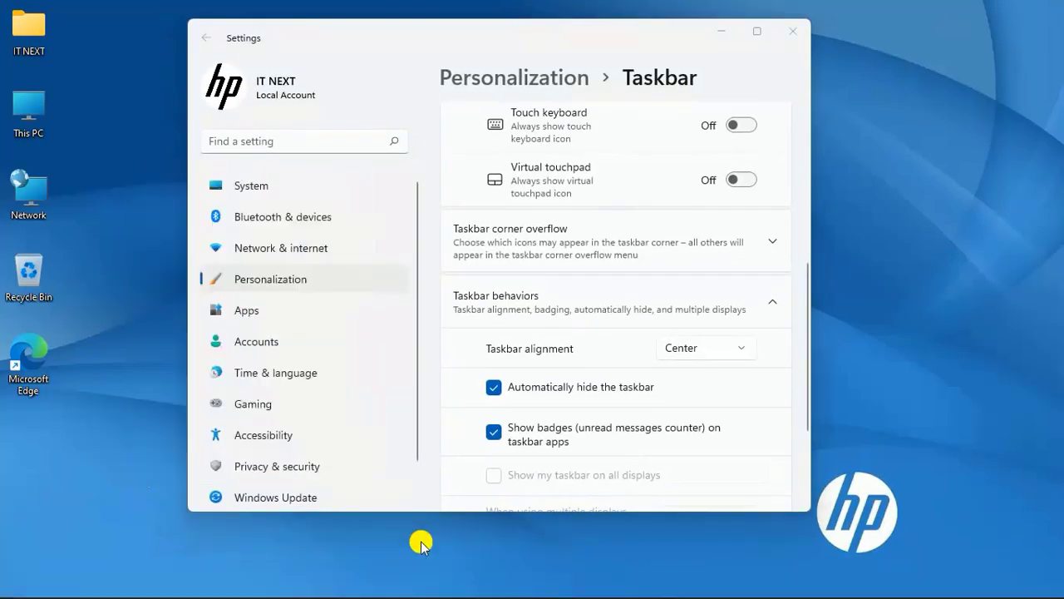
pyautogui.click(307, 333)
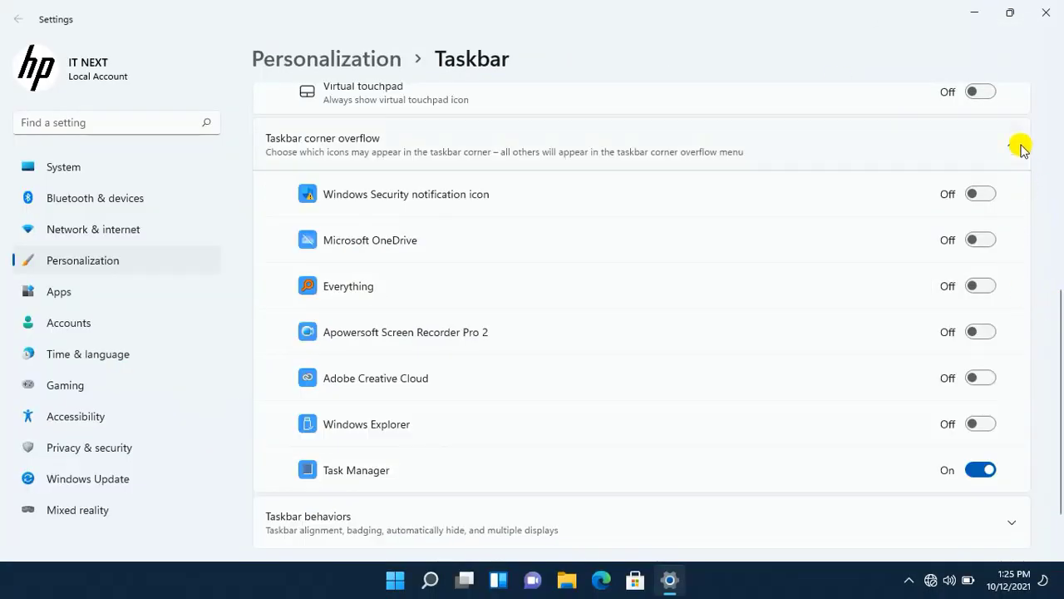
pyautogui.click(1016, 147)
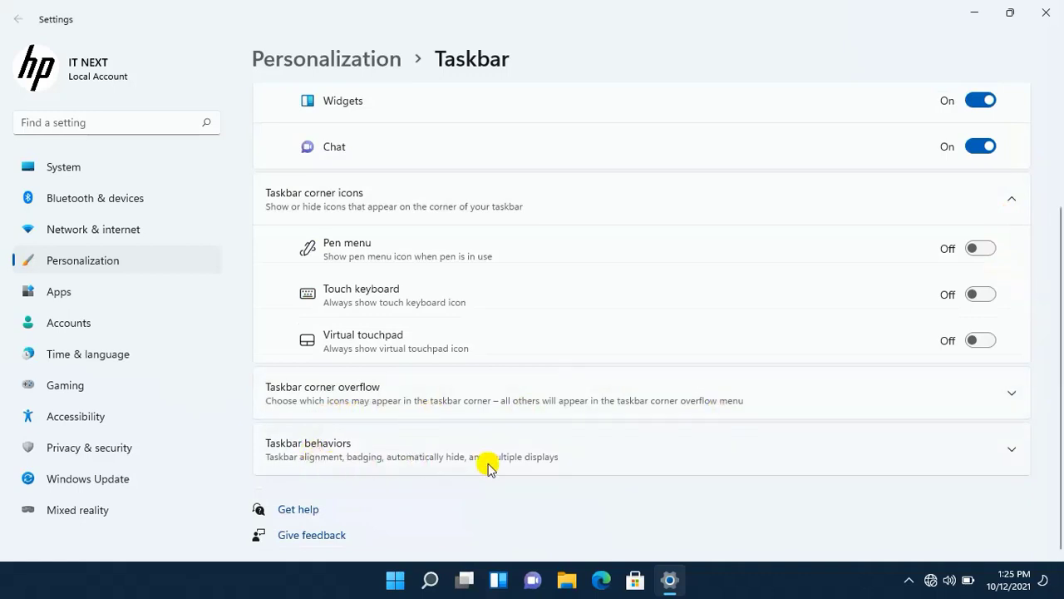
pyautogui.click(1005, 456)
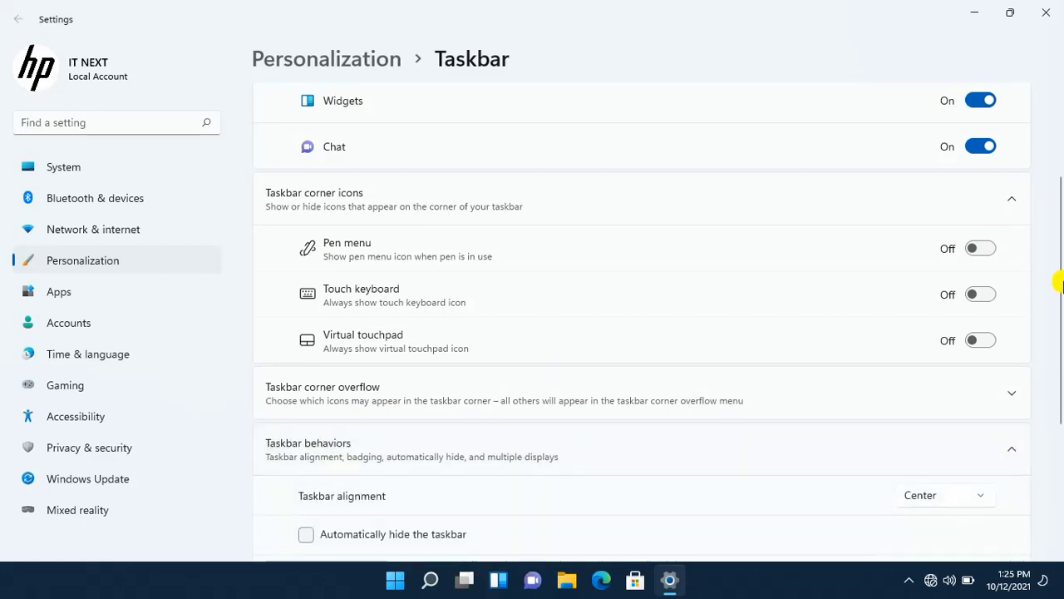
pyautogui.moveTo(1058, 297); pyautogui.dragTo(1058, 424)
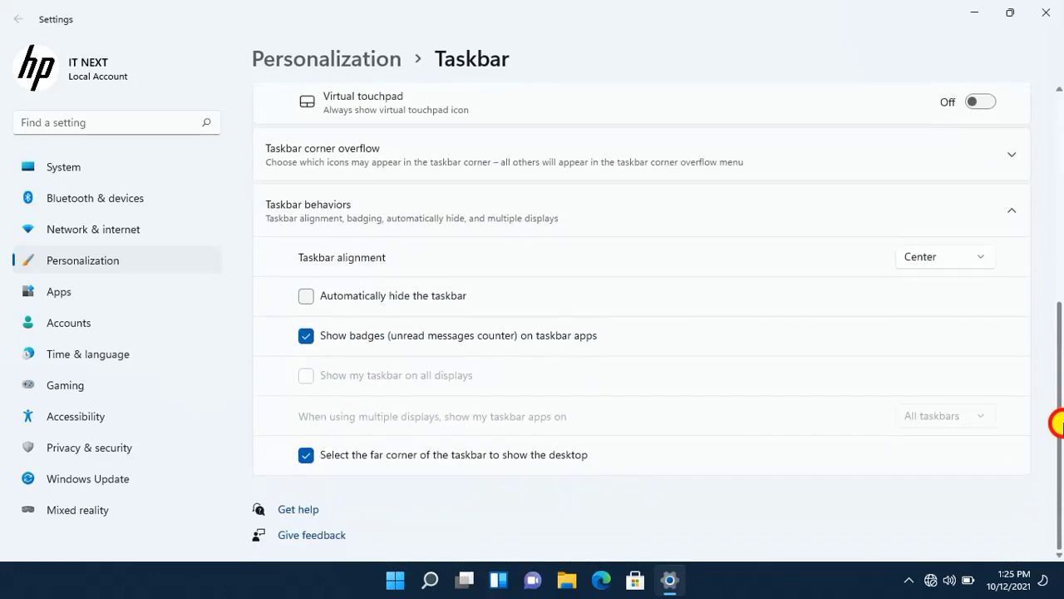
pyautogui.click(307, 296)
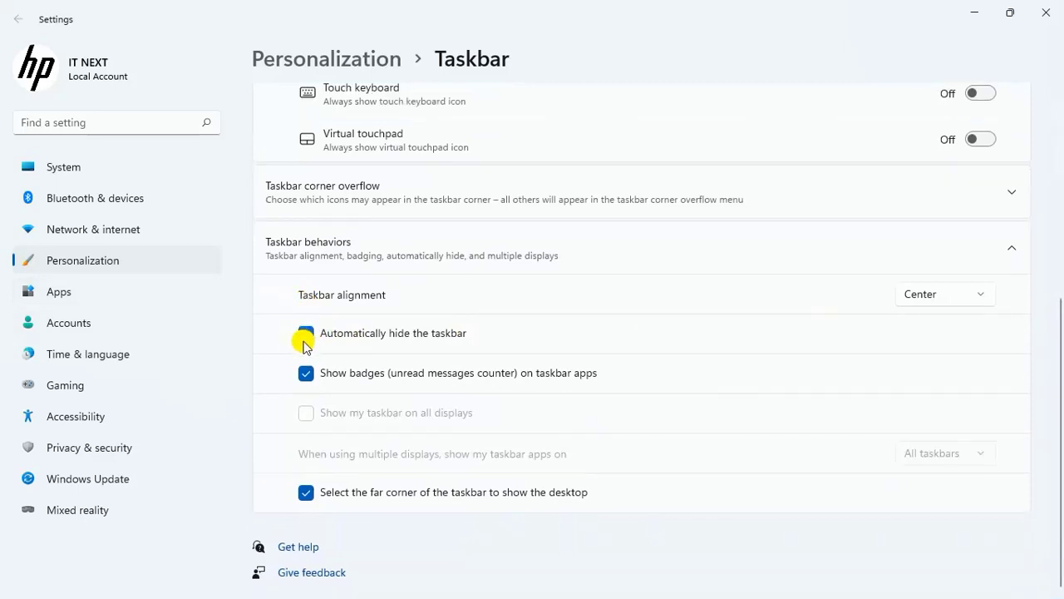
# Test taskbar auto-hide on the desktop, then uncheck it and maximize Settings
pyautogui.click(1006, 13)
pyautogui.moveTo(601, 41); pyautogui.dragTo(617, 31)
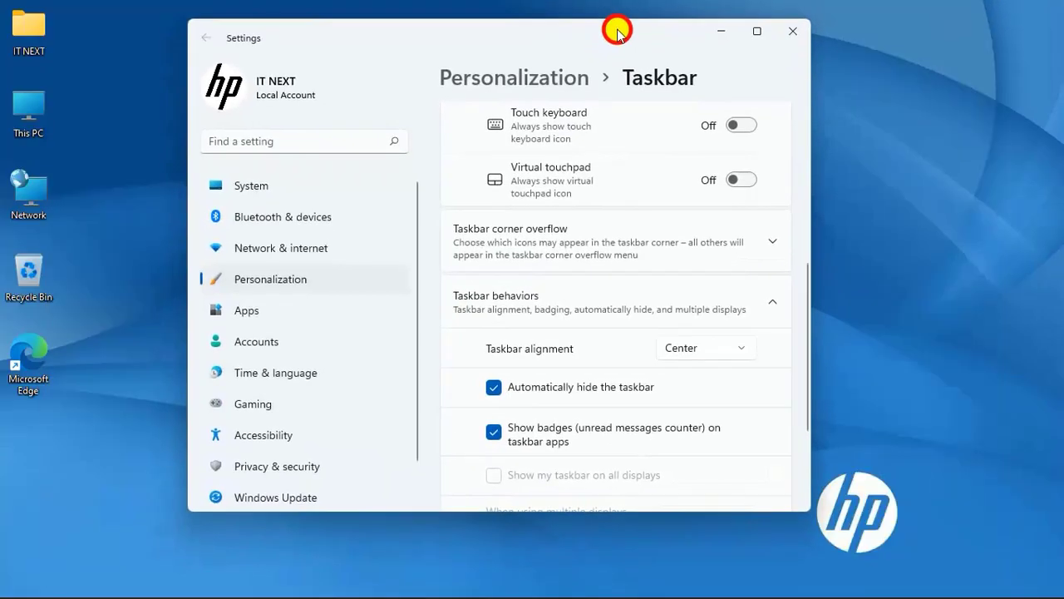
pyautogui.moveTo(431, 592)
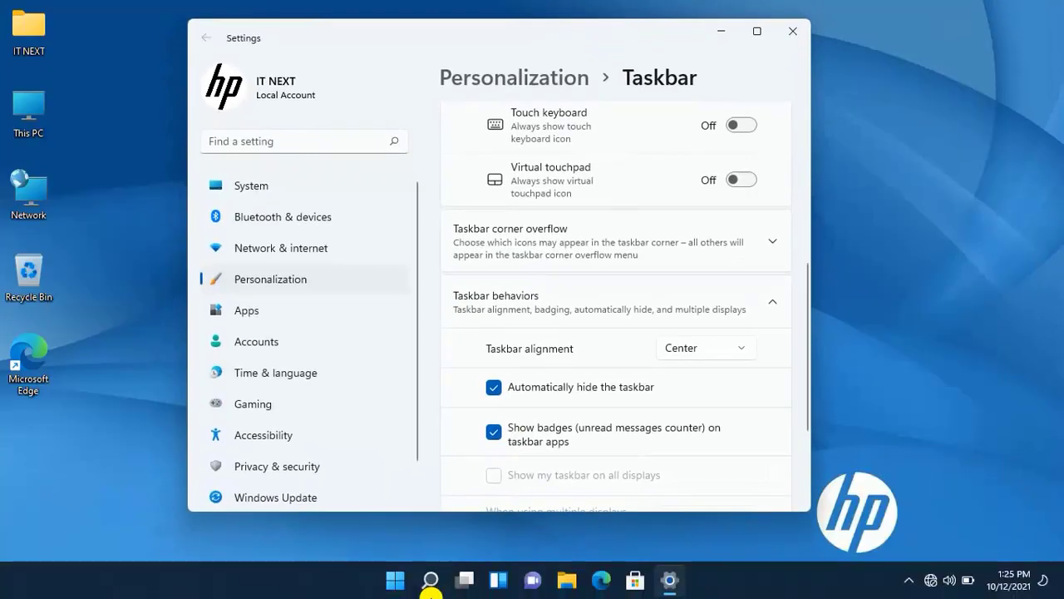
pyautogui.click(130, 449)
pyautogui.rightClick(155, 475)
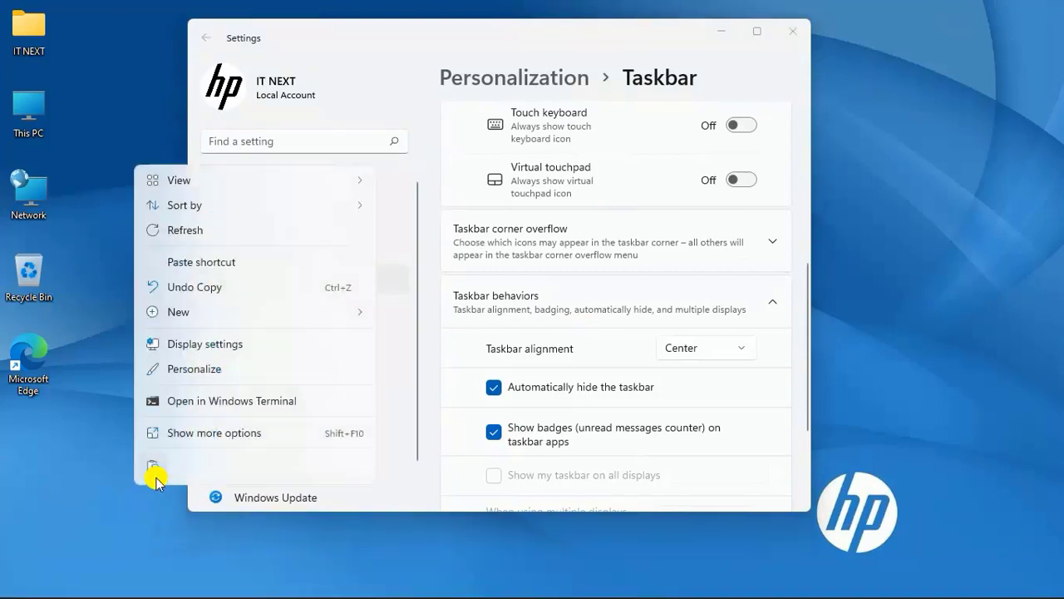
pyautogui.click(203, 236)
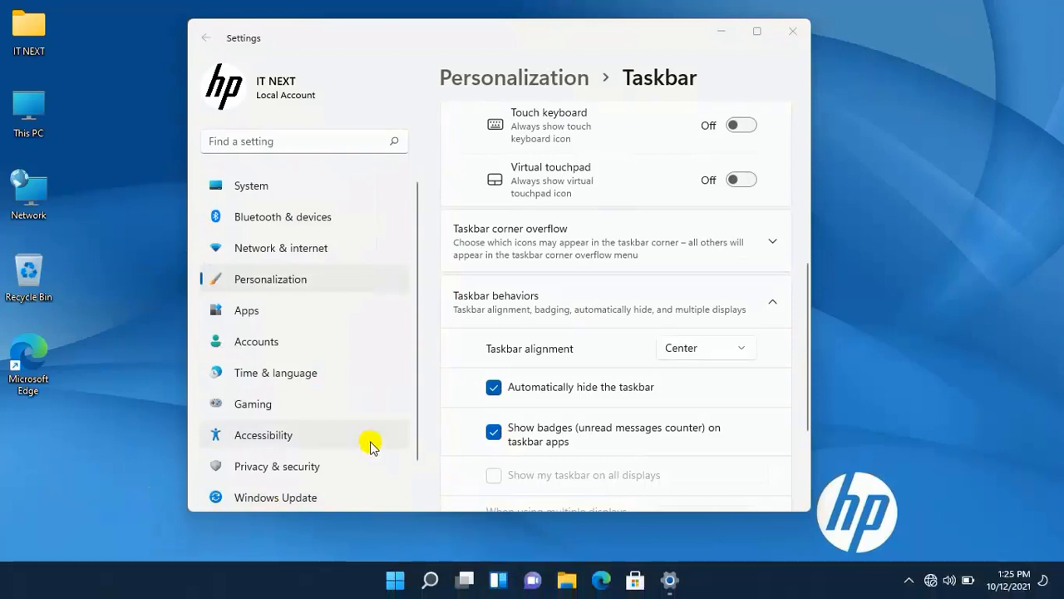
pyautogui.click(493, 390)
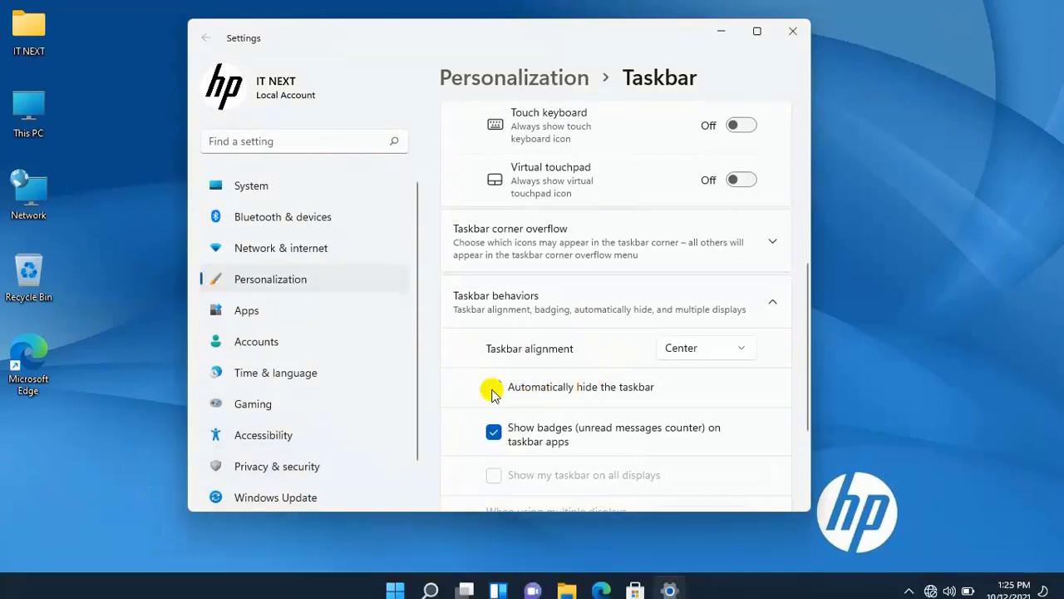
pyautogui.press('super+Up')
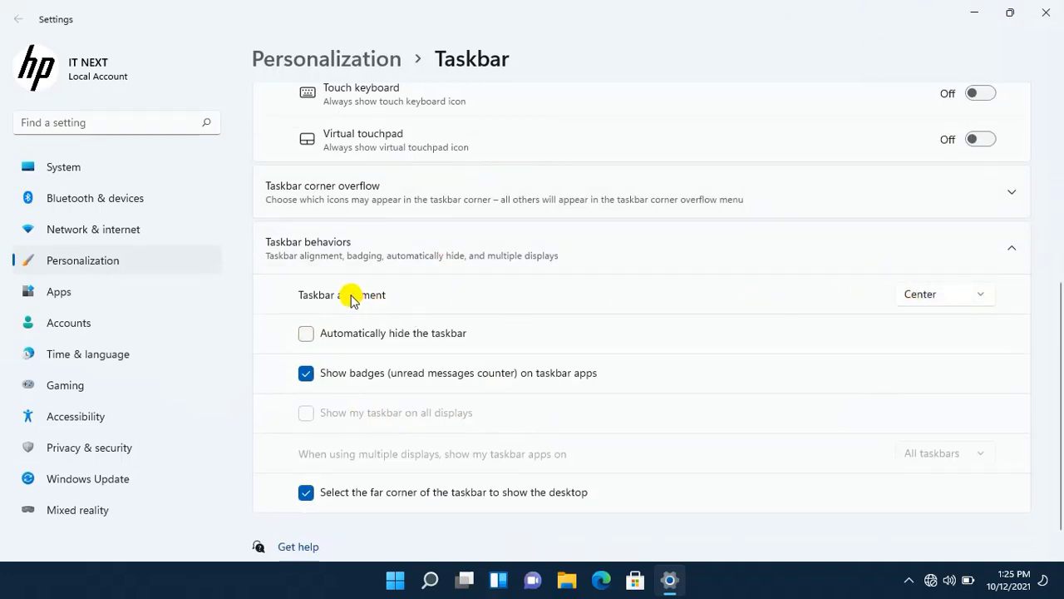
# Set taskbar alignment to Left and try the Start menu from the left corner
pyautogui.click(952, 296)
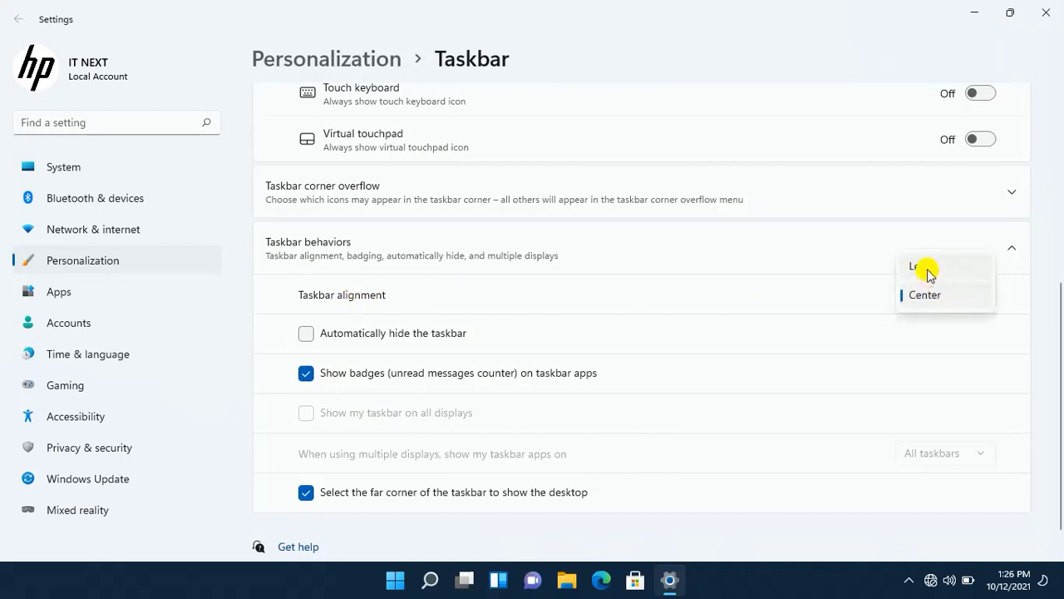
pyautogui.click(927, 272)
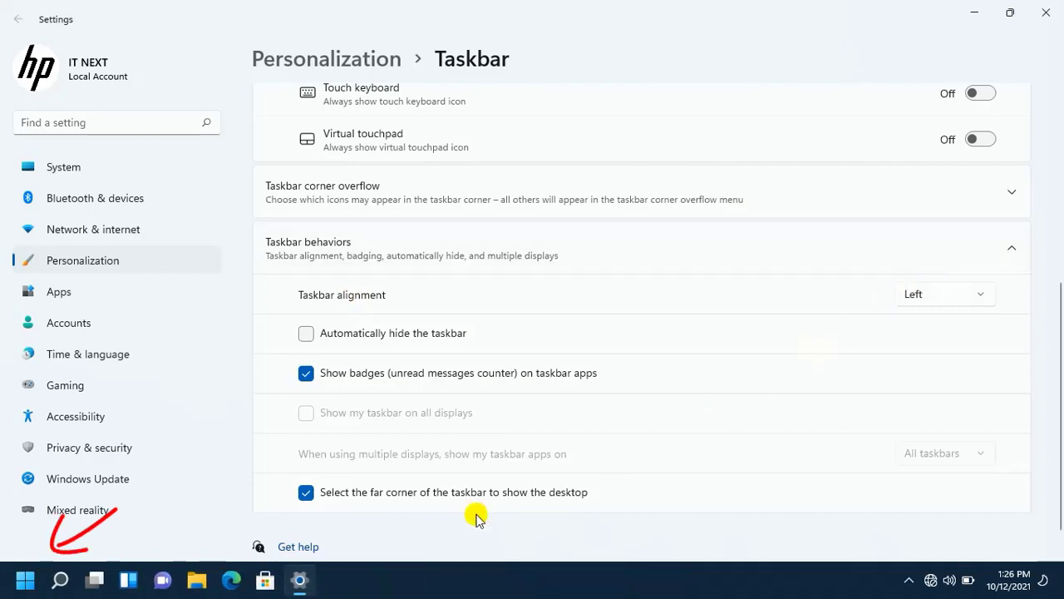
pyautogui.click(1020, 14)
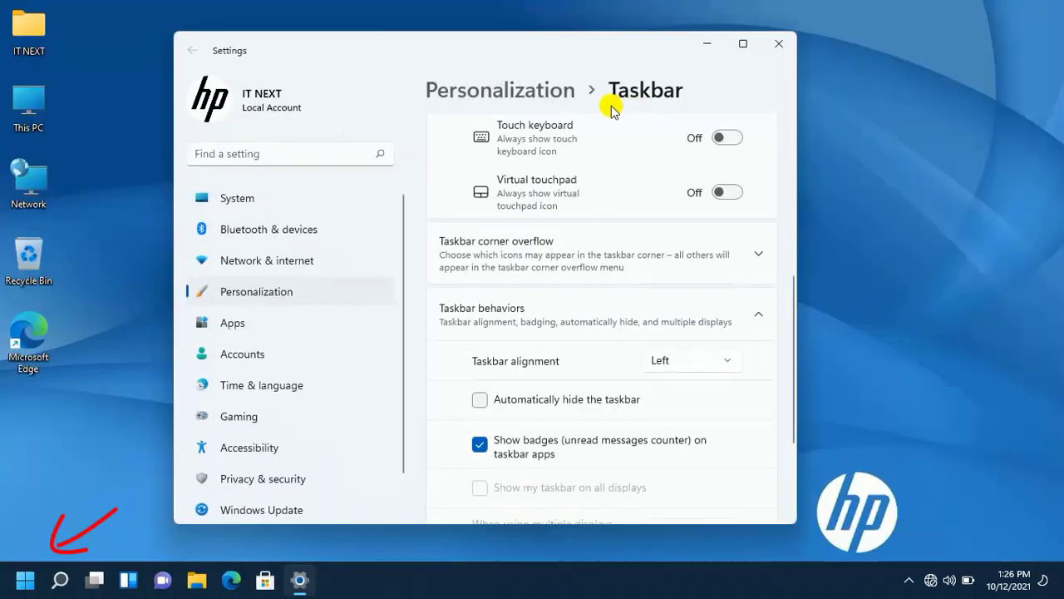
pyautogui.moveTo(515, 57); pyautogui.dragTo(767, 46)
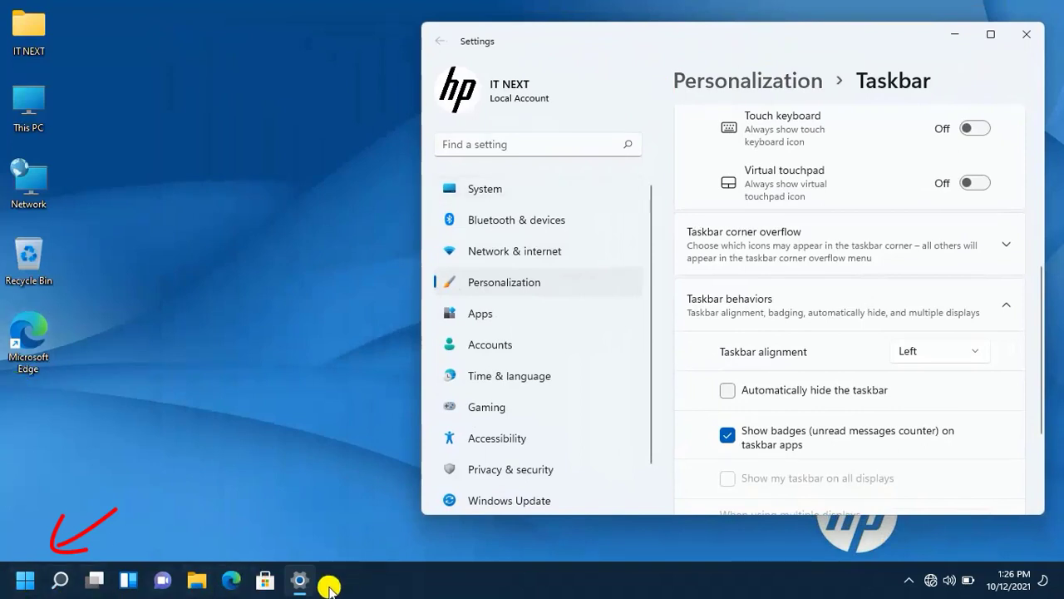
pyautogui.click(23, 580)
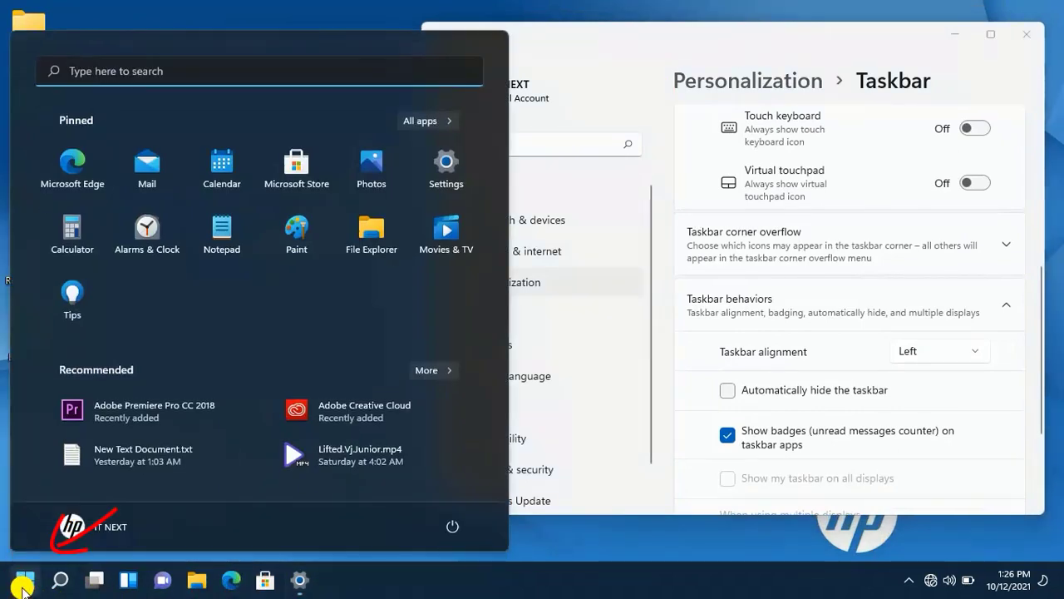
pyautogui.click(23, 588)
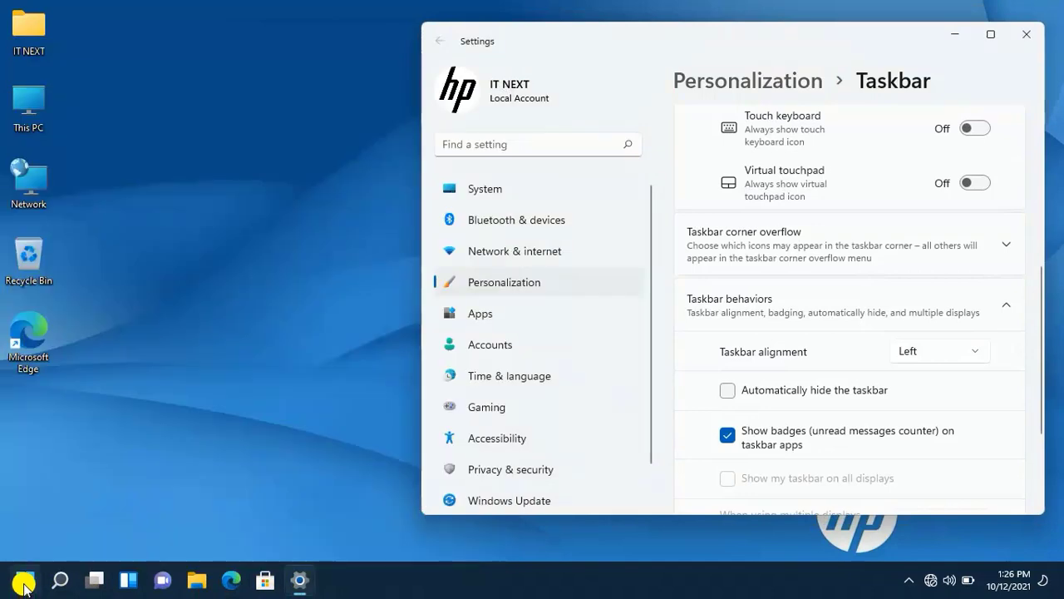
pyautogui.click(16, 586)
pyautogui.click(9, 582)
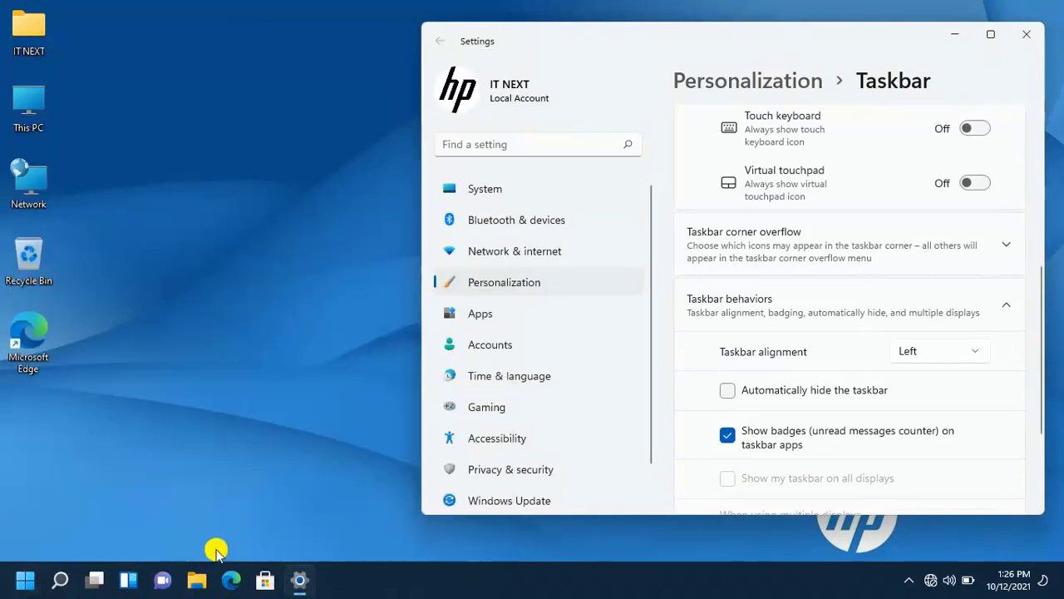
# Set taskbar alignment back to Center and close Settings
pyautogui.click(908, 356)
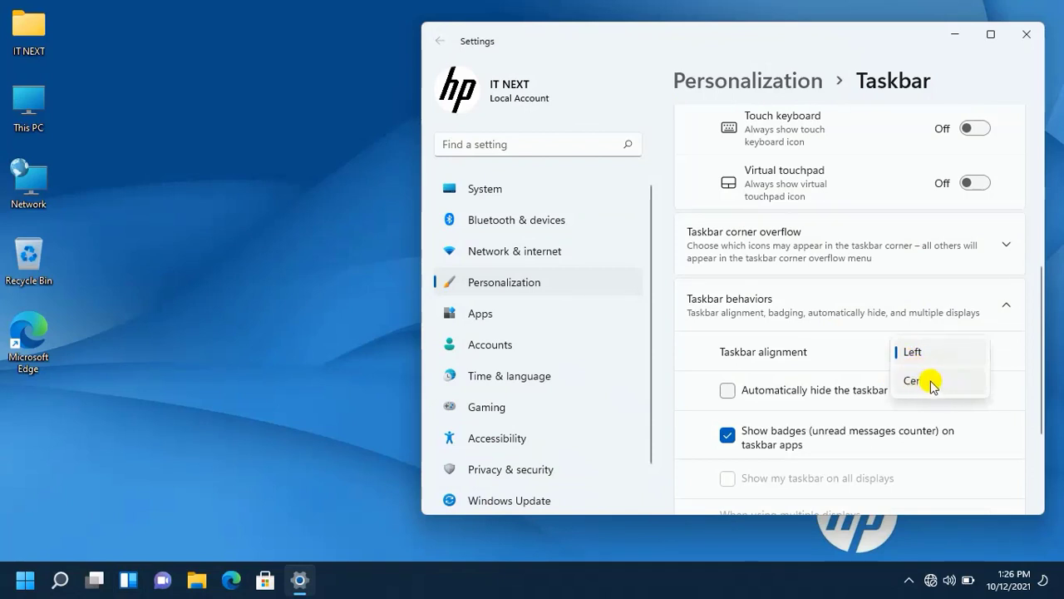
pyautogui.click(915, 380)
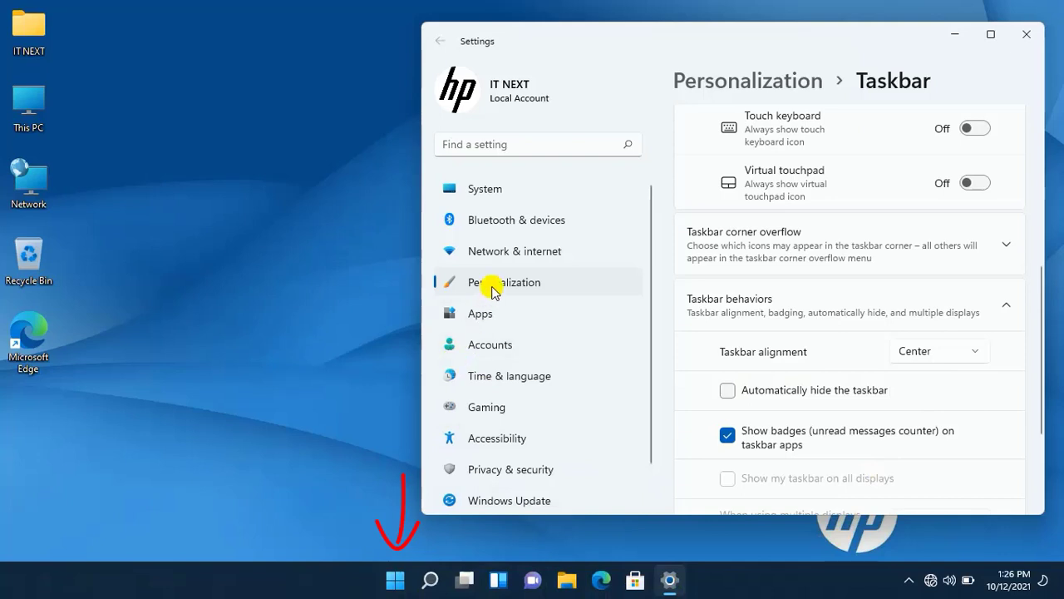
pyautogui.click(1016, 37)
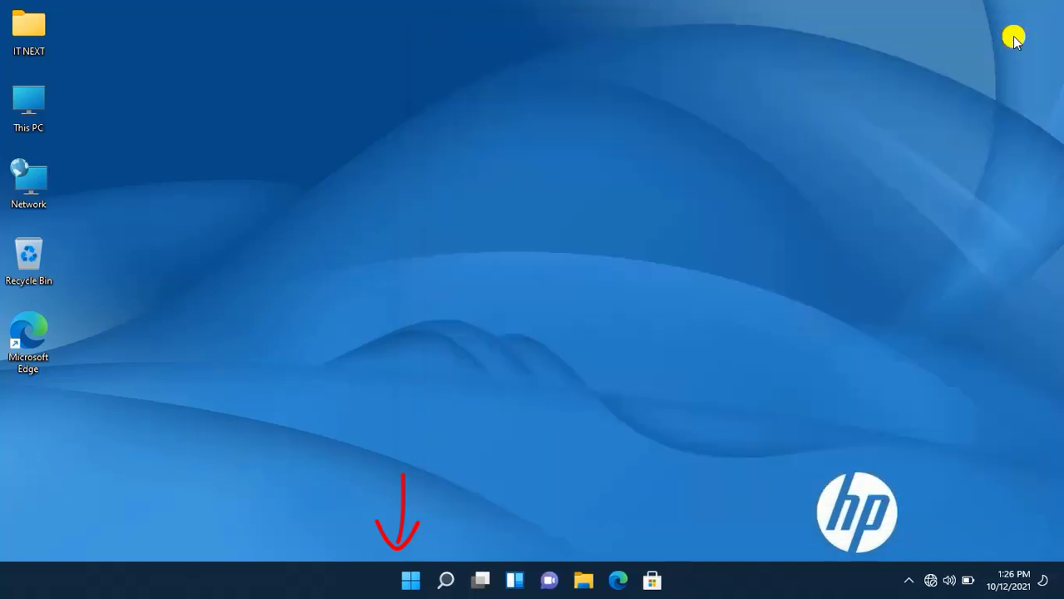
# Refresh the desktop, open Local Disk (E:) via This PC and select Thumbnail.png
pyautogui.rightClick(462, 238)
pyautogui.click(490, 288)
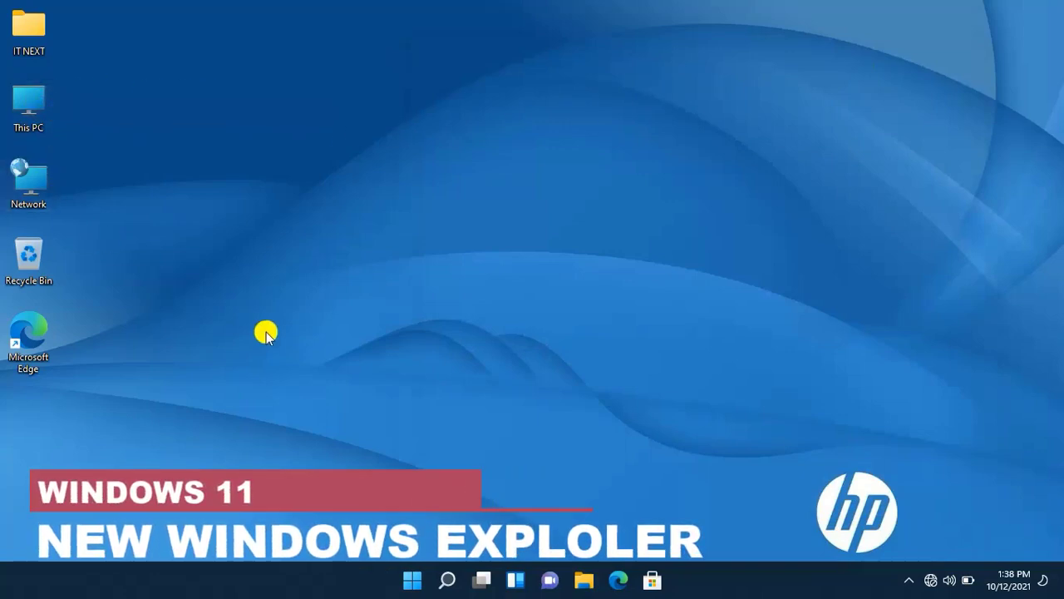
pyautogui.doubleClick(38, 119)
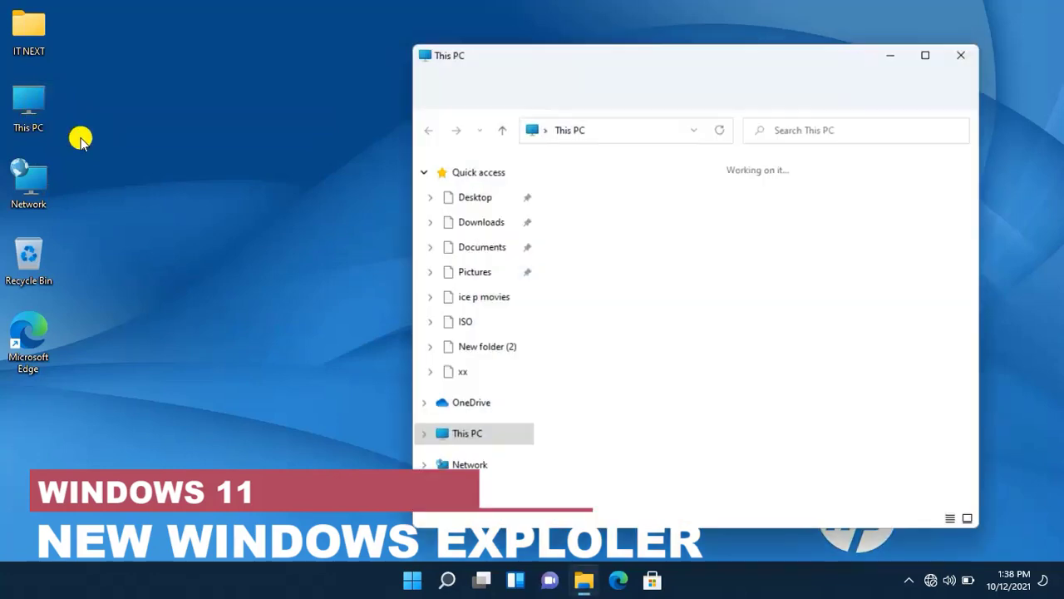
pyautogui.doubleClick(632, 397)
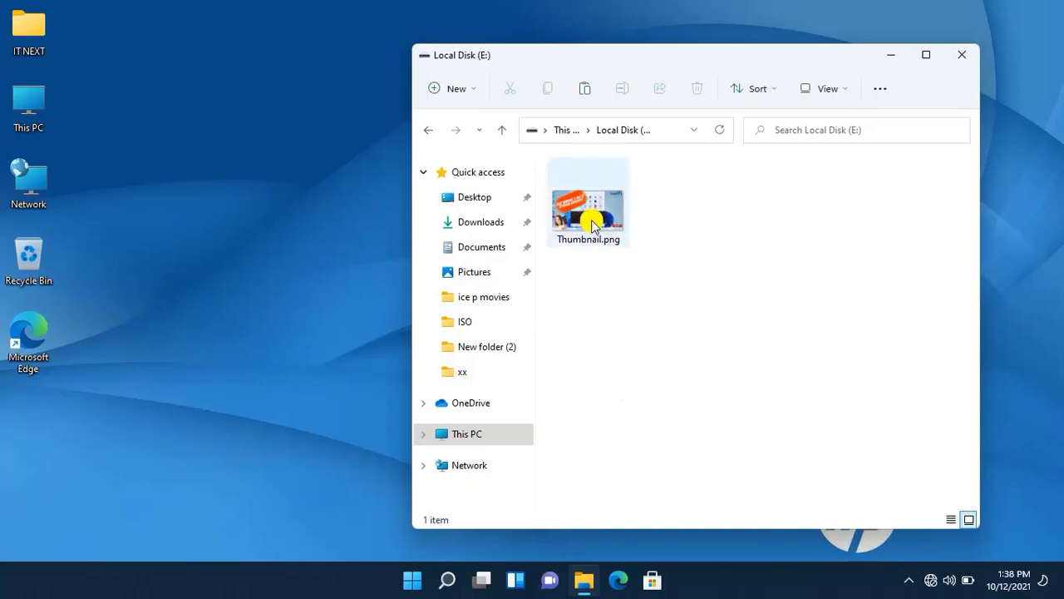
pyautogui.click(587, 223)
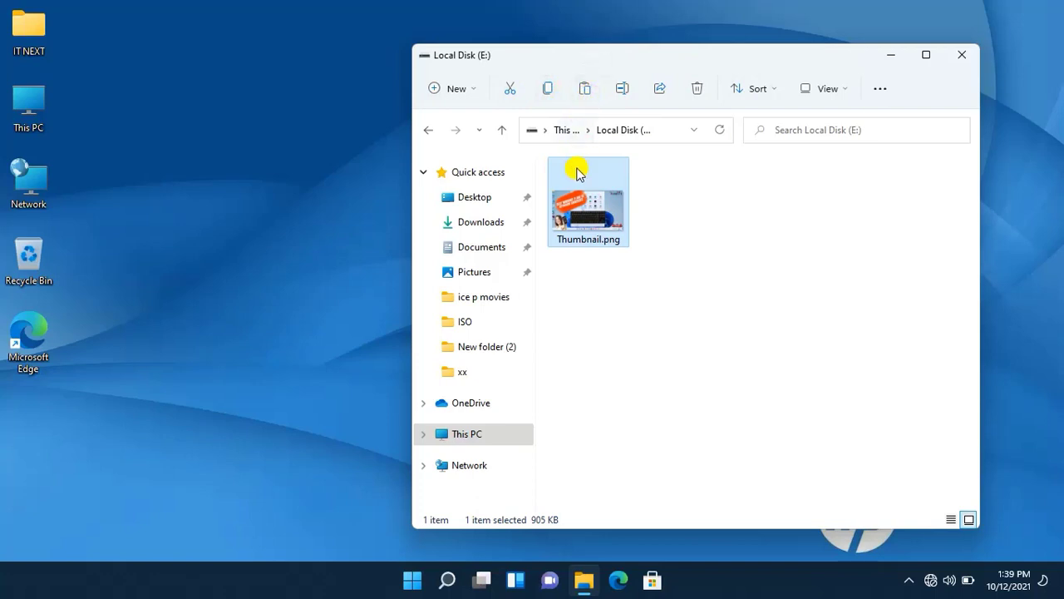
# Cut Thumbnail.png and paste it onto the desktop, confirming the move
pyautogui.click(506, 92)
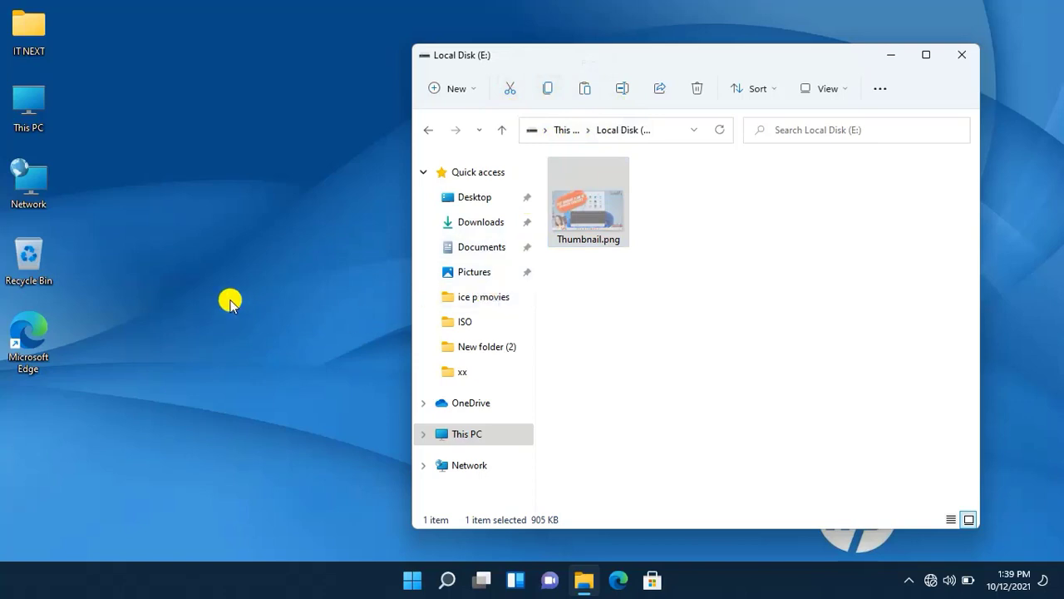
pyautogui.click(129, 240)
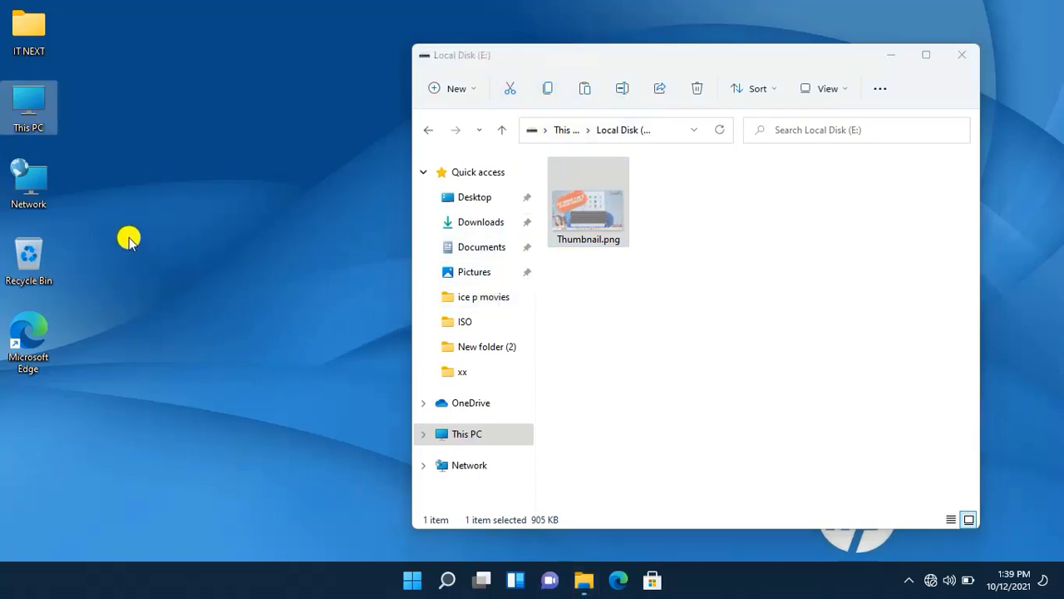
pyautogui.rightClick(129, 239)
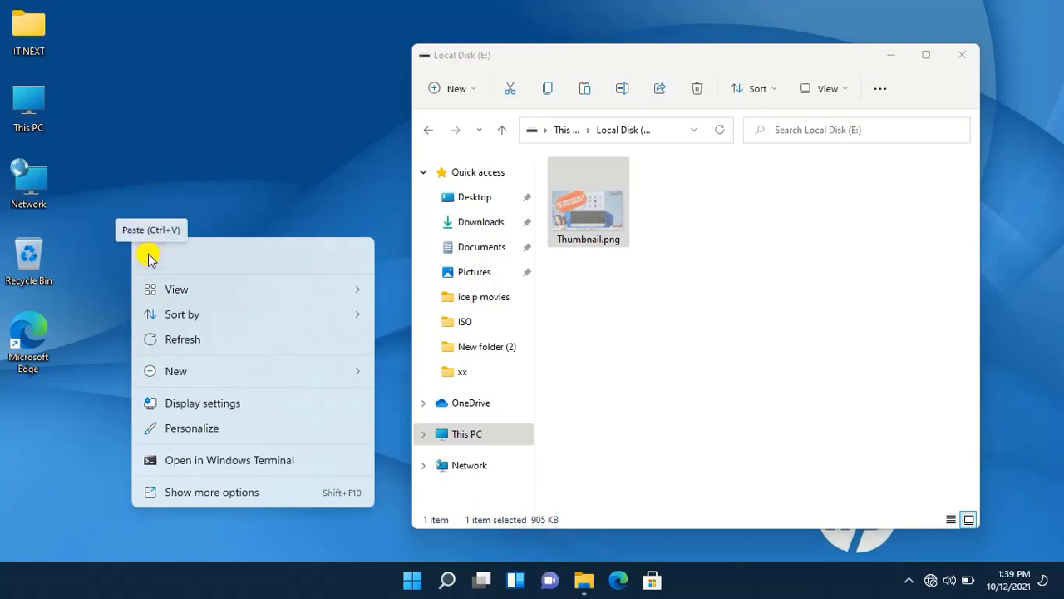
pyautogui.click(152, 264)
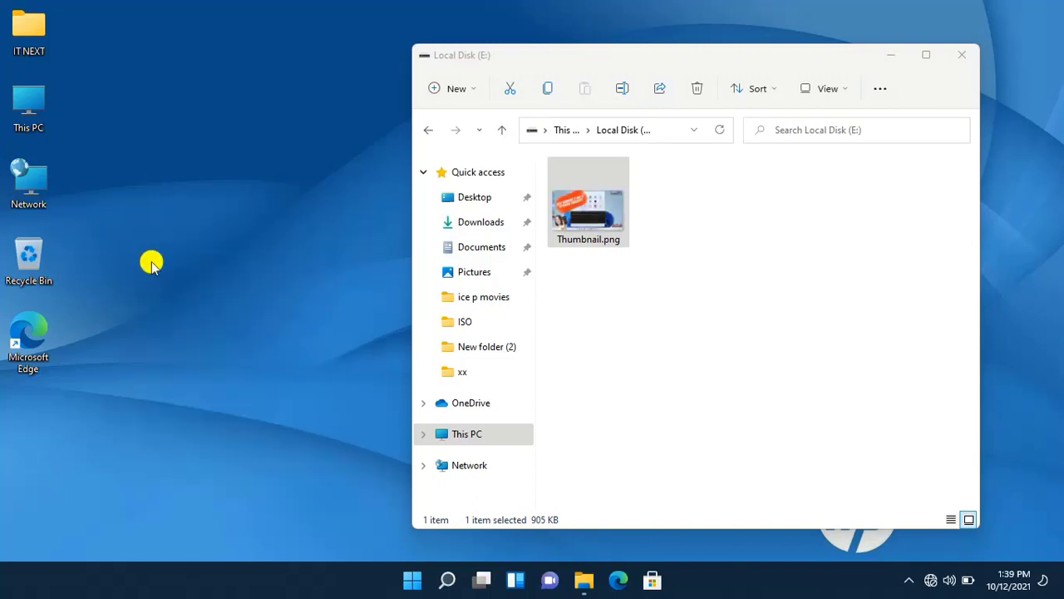
pyautogui.click(511, 181)
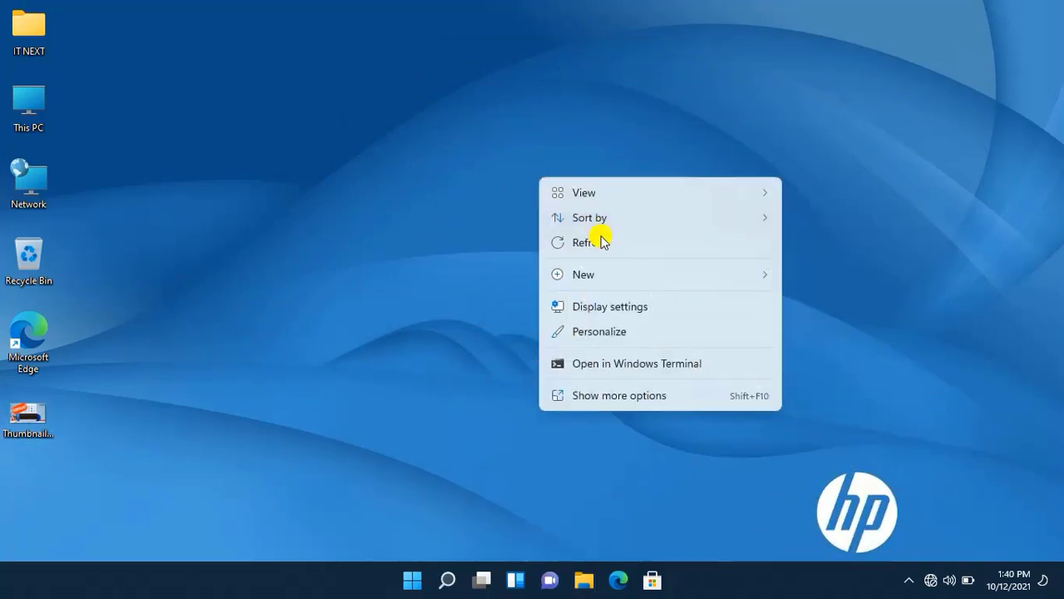
pyautogui.click(601, 243)
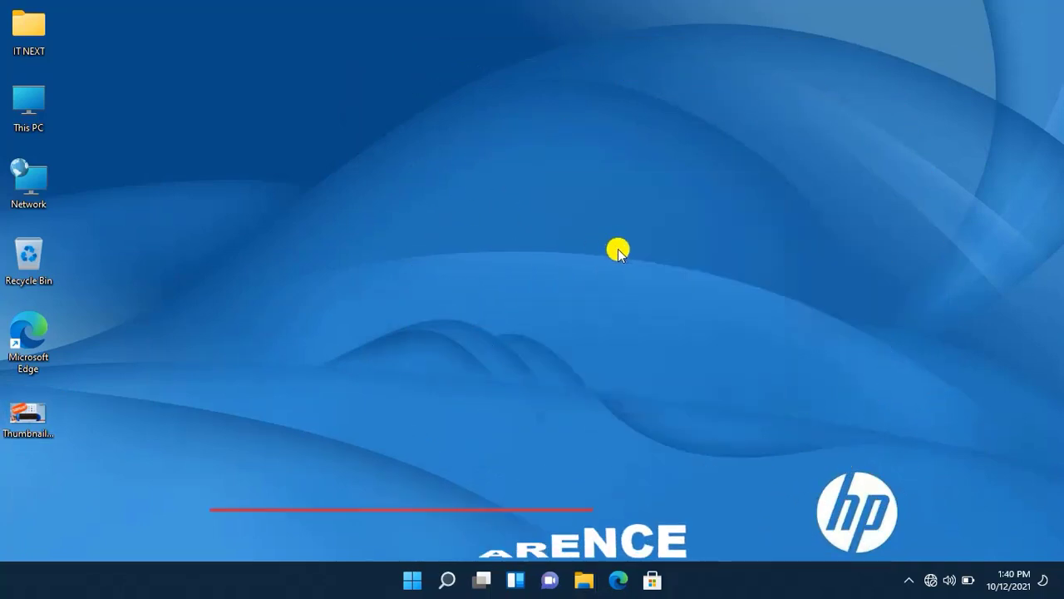
pyautogui.click(452, 581)
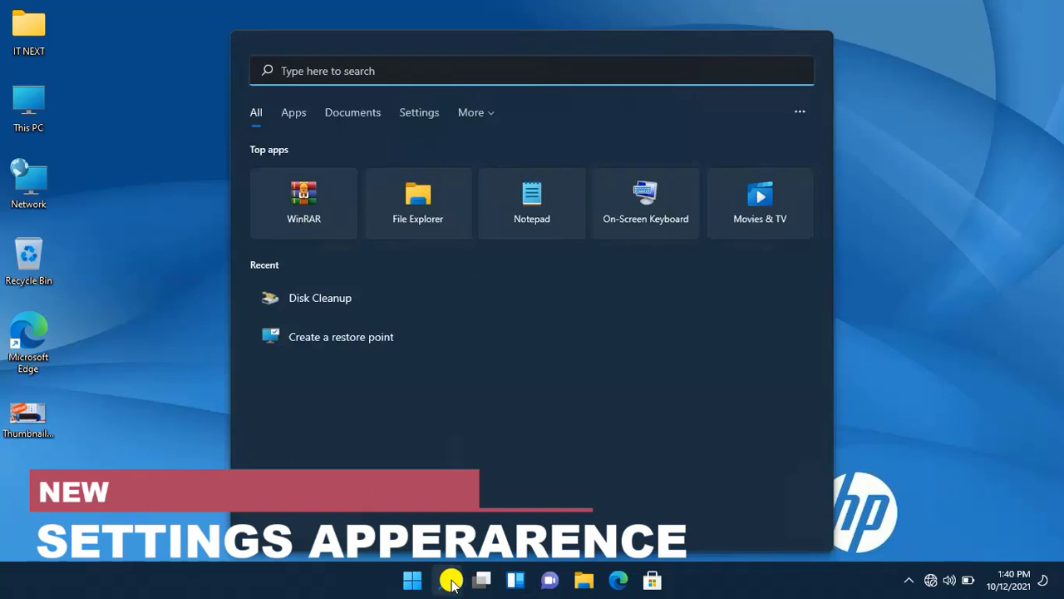
pyautogui.write('SETTIN')
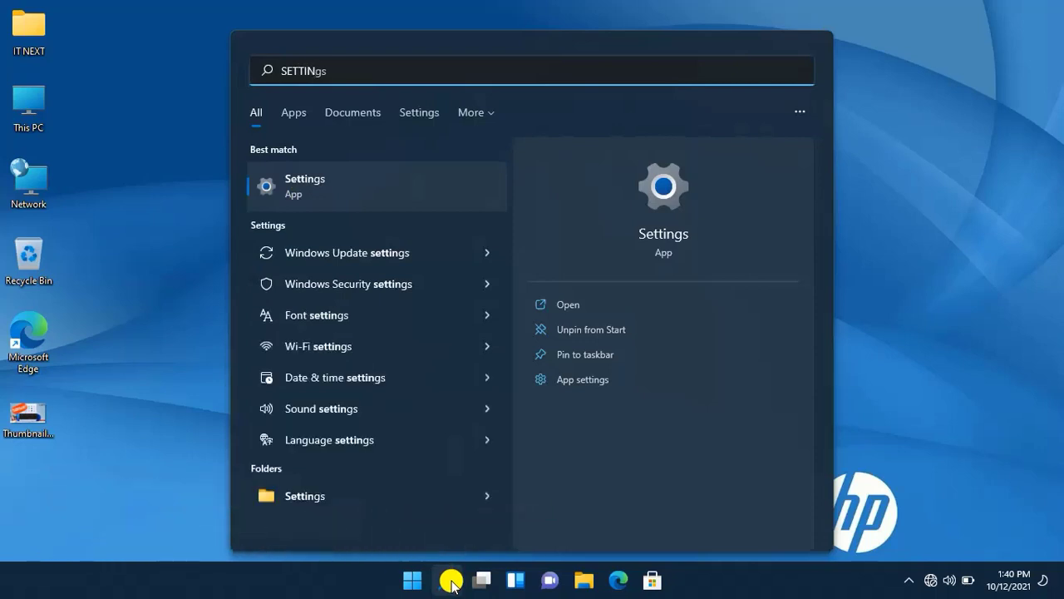
pyautogui.write('GS')
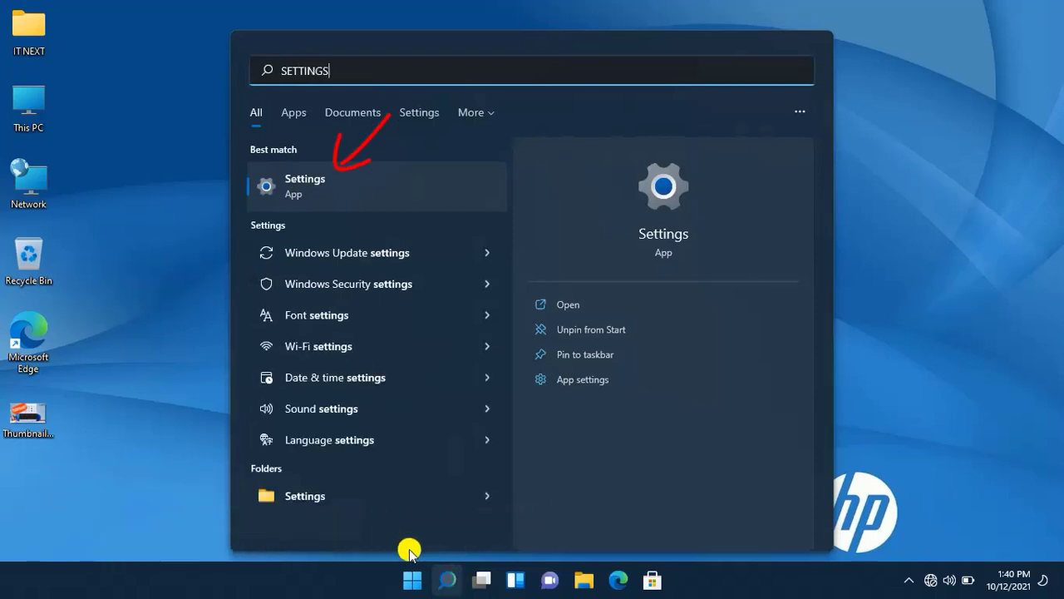
pyautogui.click(302, 181)
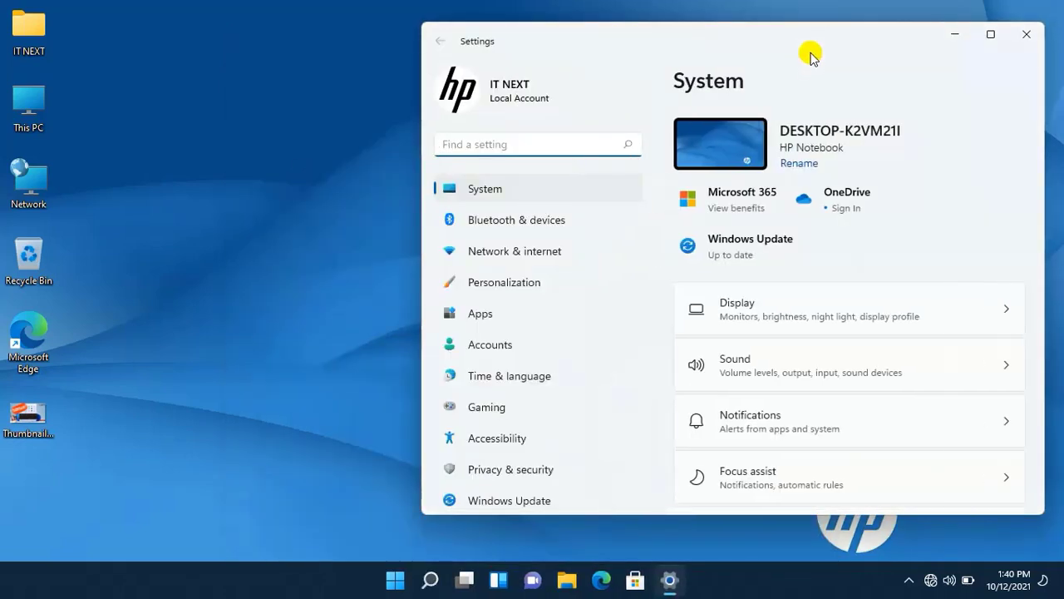
pyautogui.click(815, 51)
pyautogui.moveTo(743, 43); pyautogui.dragTo(552, 36)
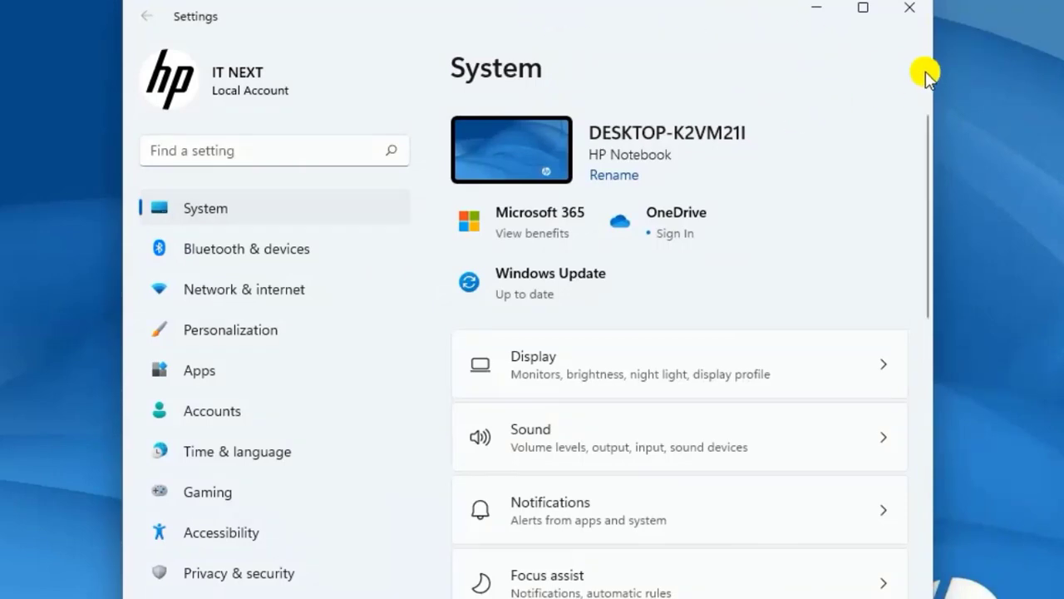
pyautogui.moveTo(930, 171); pyautogui.dragTo(969, 435)
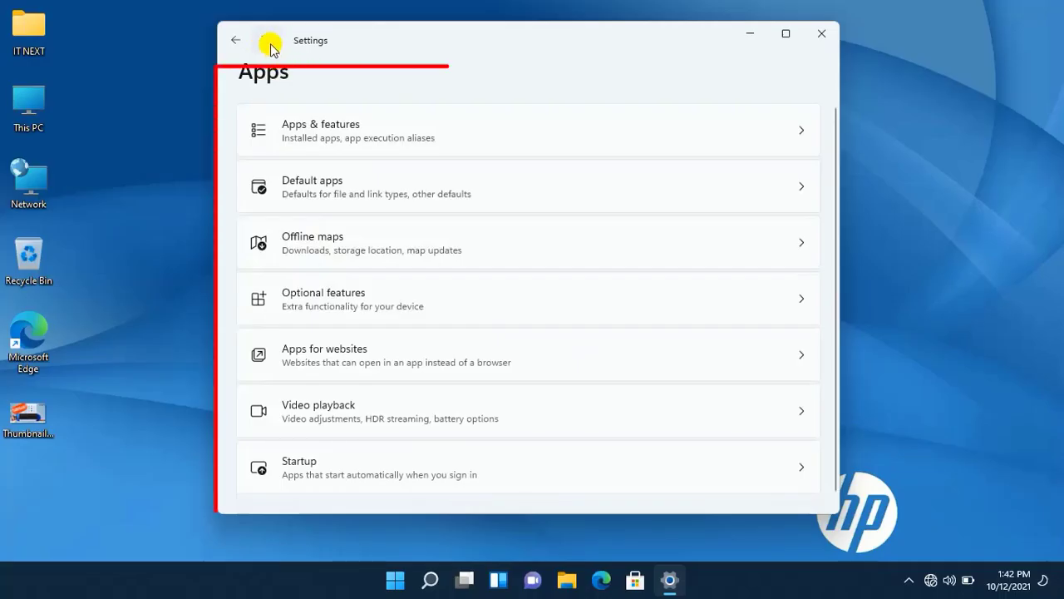
pyautogui.click(268, 42)
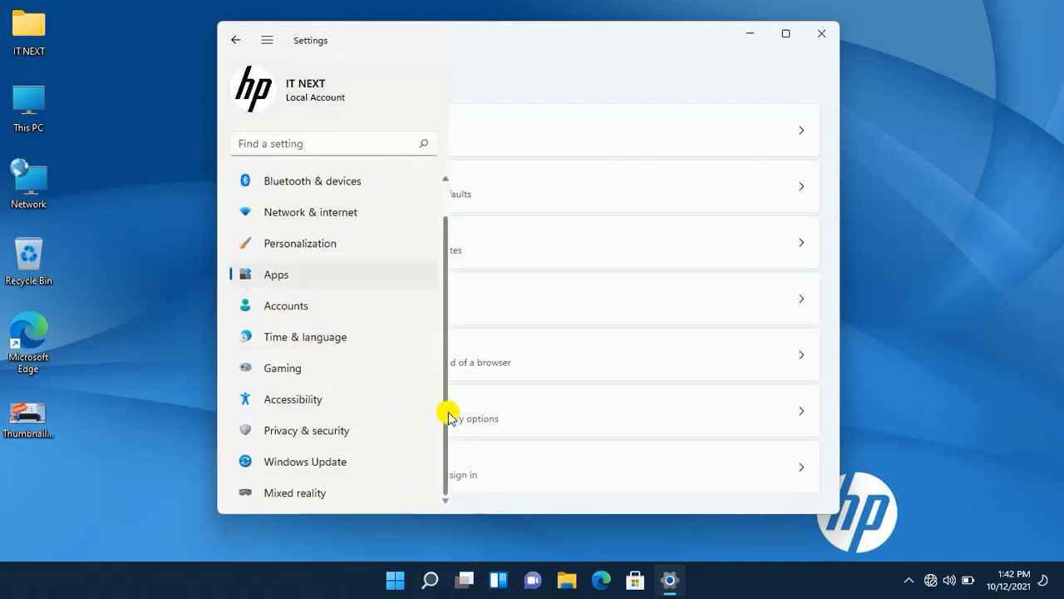
pyautogui.click(460, 365)
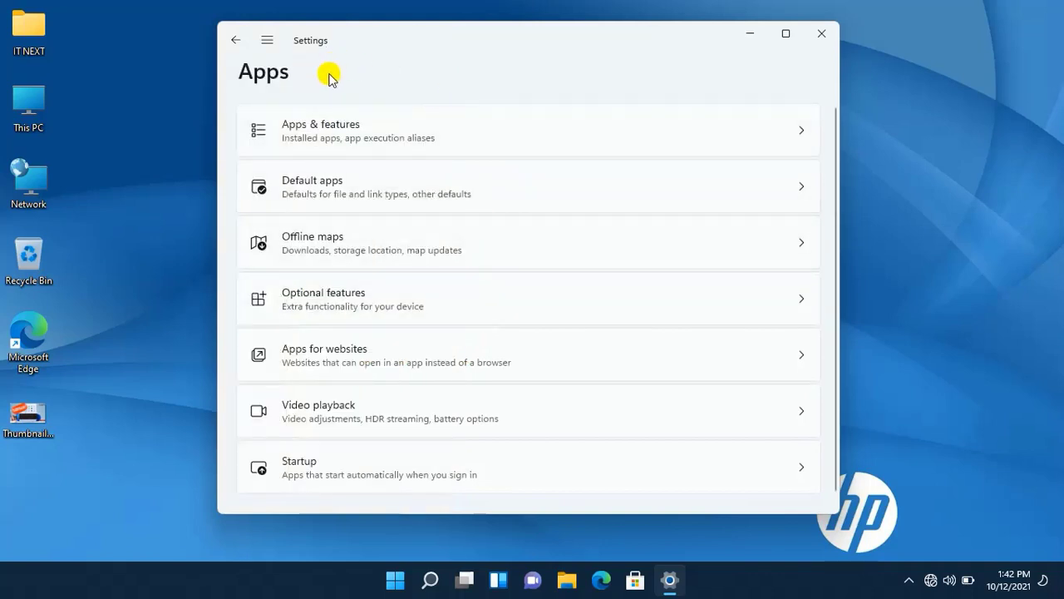
pyautogui.click(819, 43)
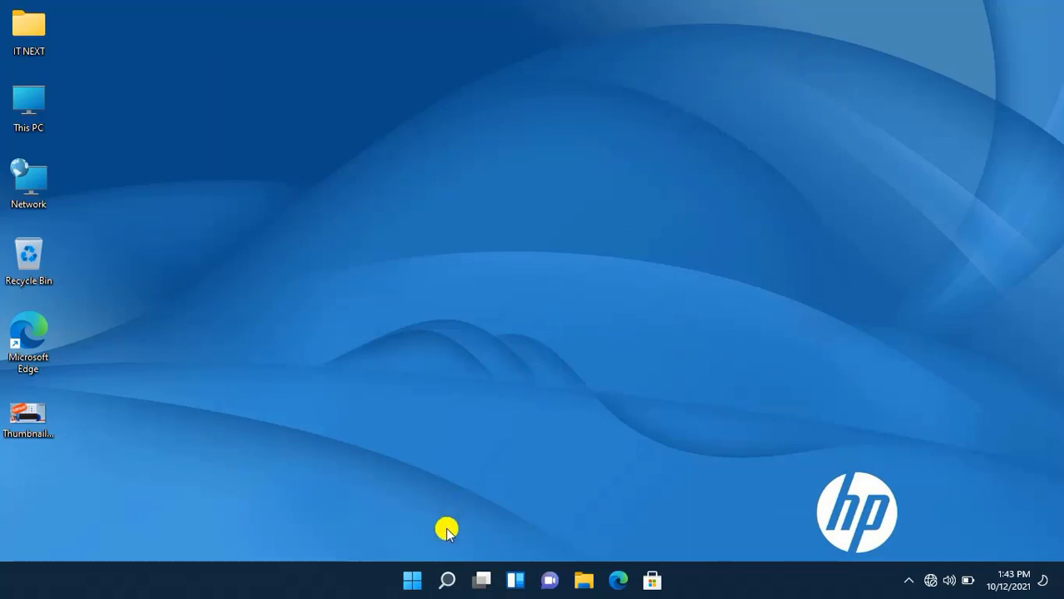
# In Task View, add two new virtual desktops and switch to Desktop 2
pyautogui.moveTo(479, 580)
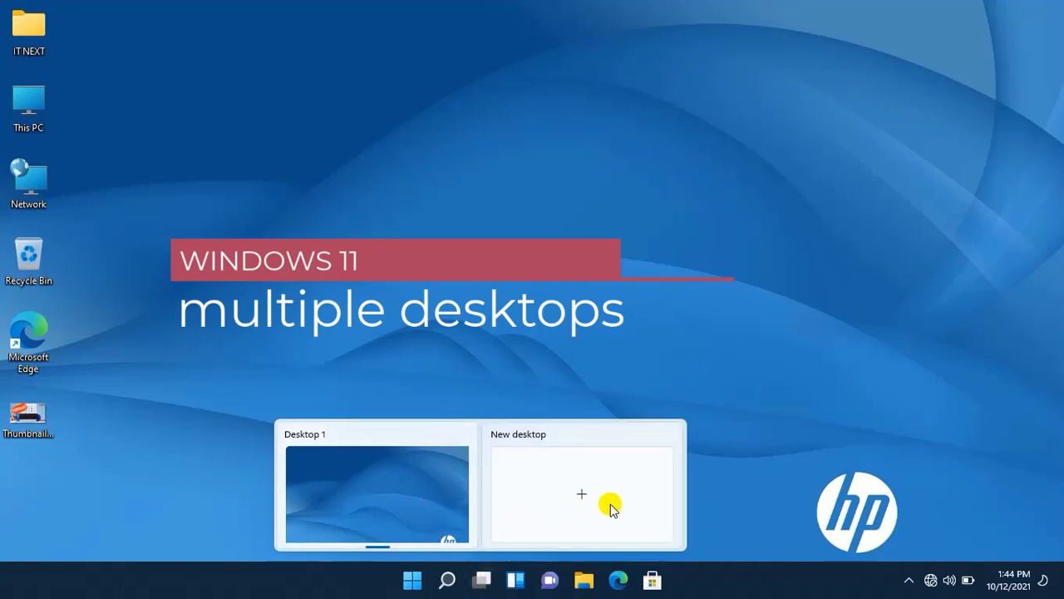
pyautogui.click(609, 506)
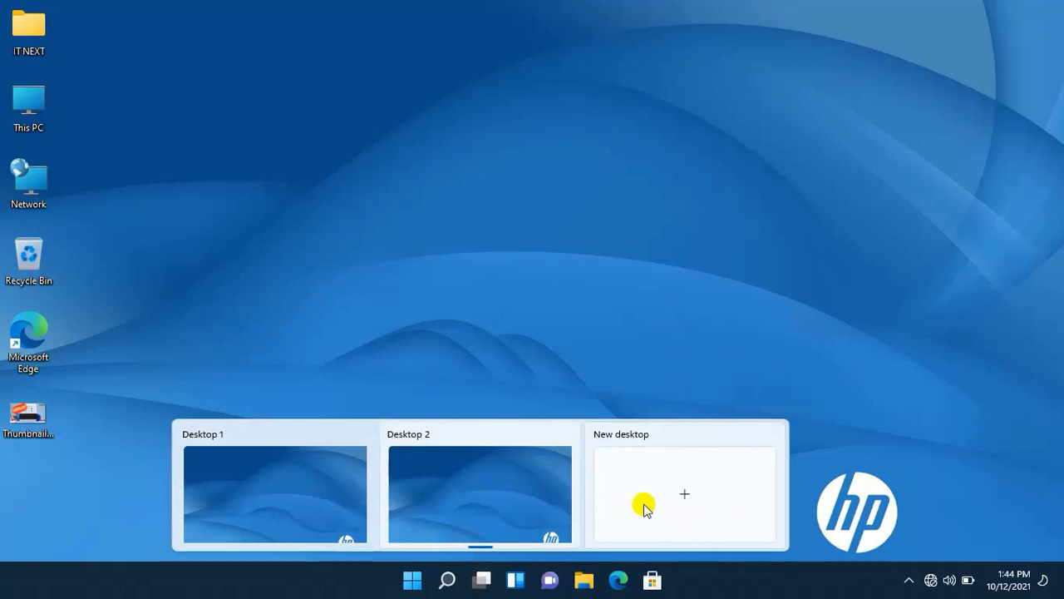
pyautogui.click(667, 505)
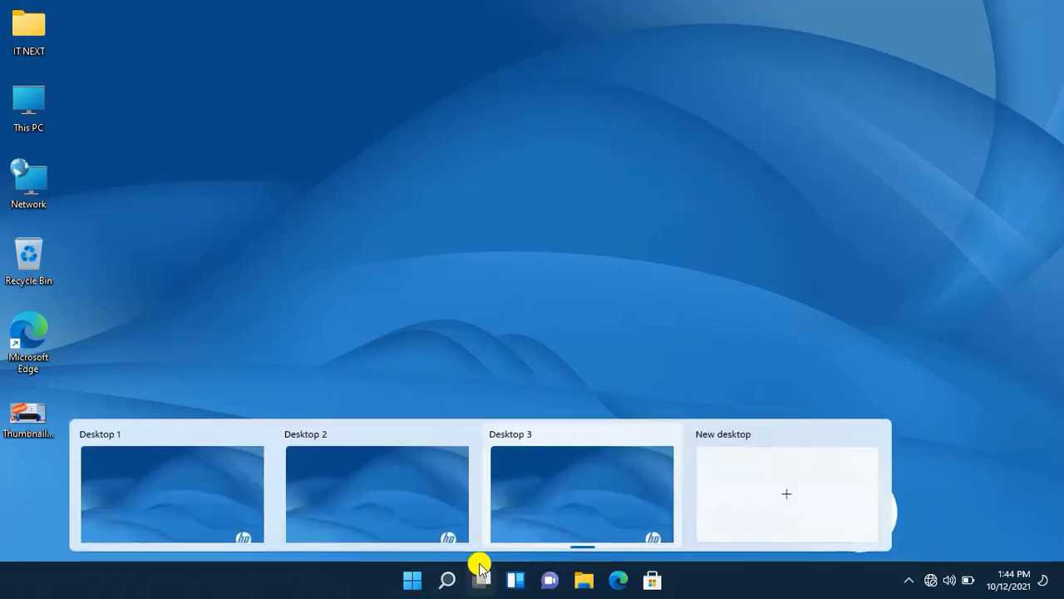
pyautogui.click(465, 521)
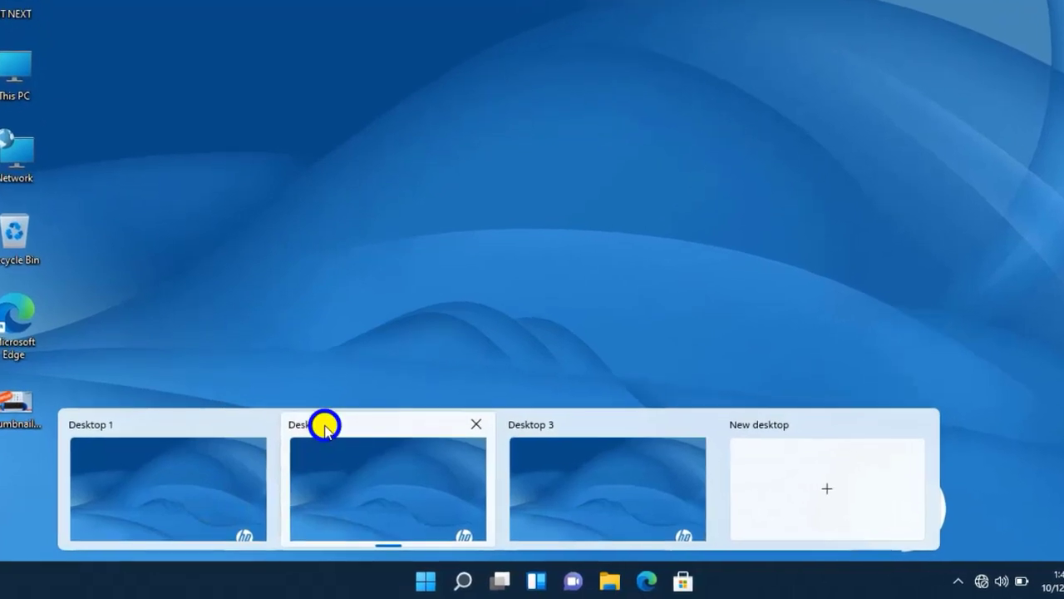
# Rename Desktop 2, clearing its old name to enter IT NEXT 2
pyautogui.rightClick(325, 428)
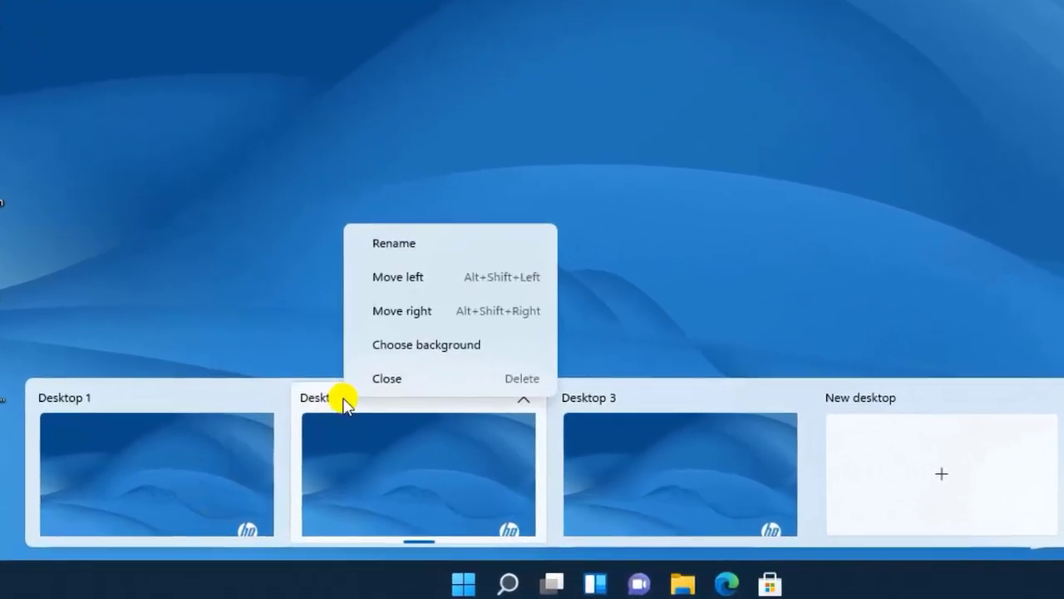
pyautogui.click(468, 243)
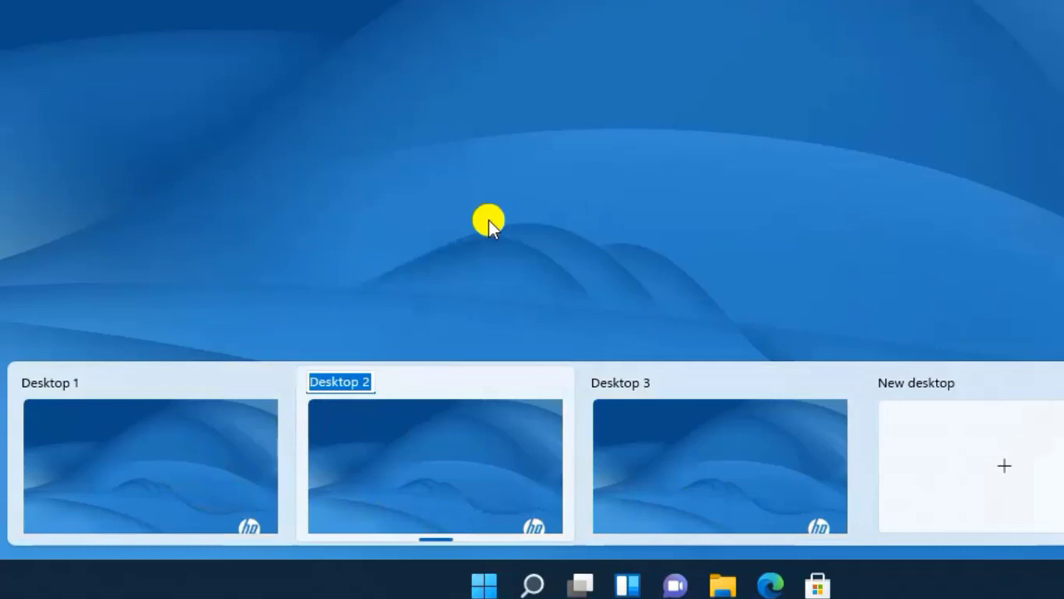
pyautogui.press('BackSpace')
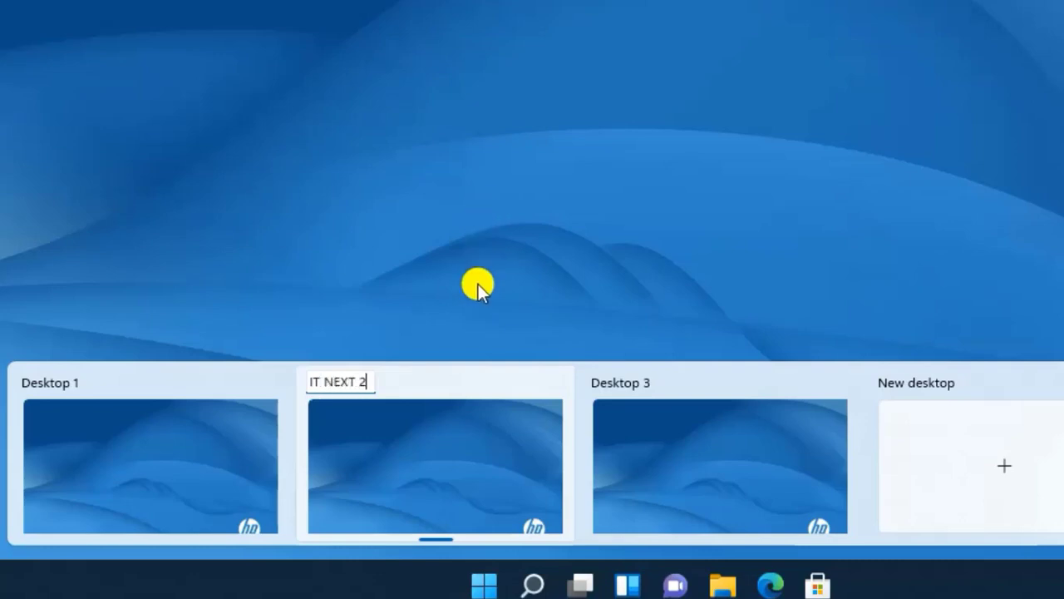
# Set the colourful flower recent image as IT NEXT 2's background, then switch to Desktop 1
pyautogui.rightClick(441, 380)
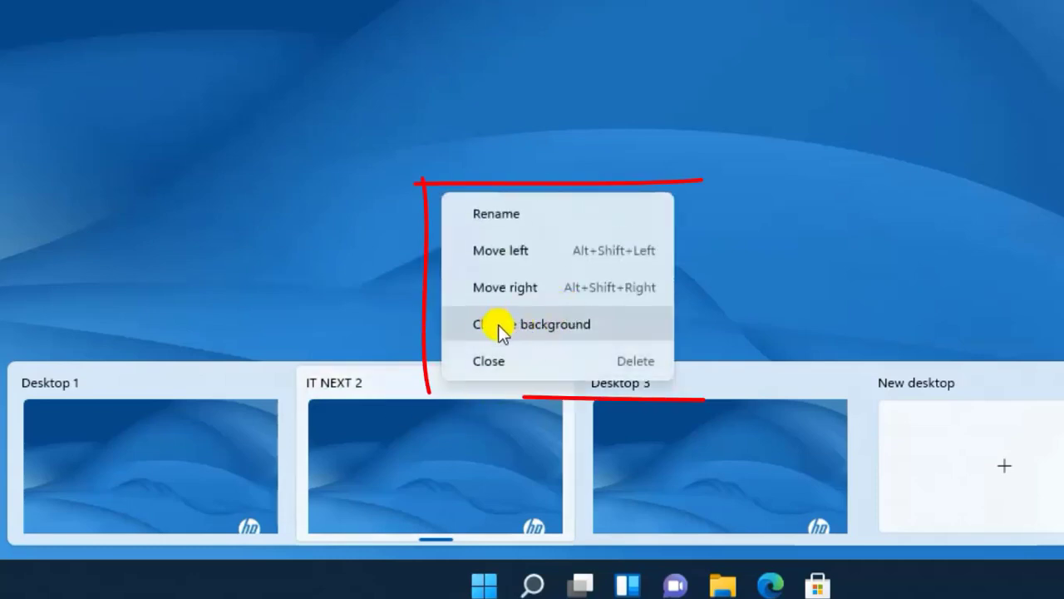
pyautogui.click(534, 325)
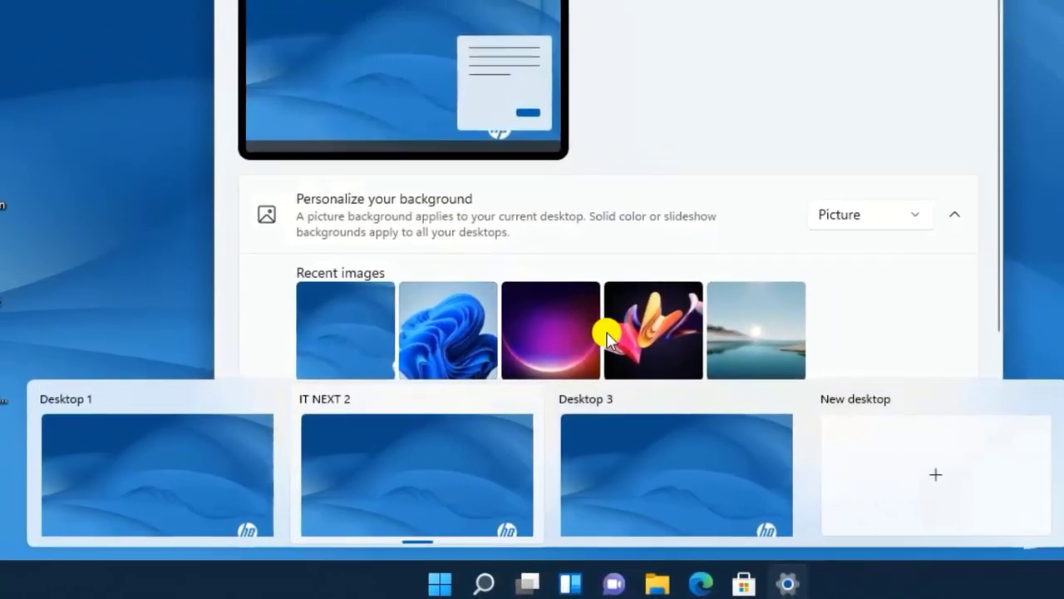
pyautogui.click(634, 353)
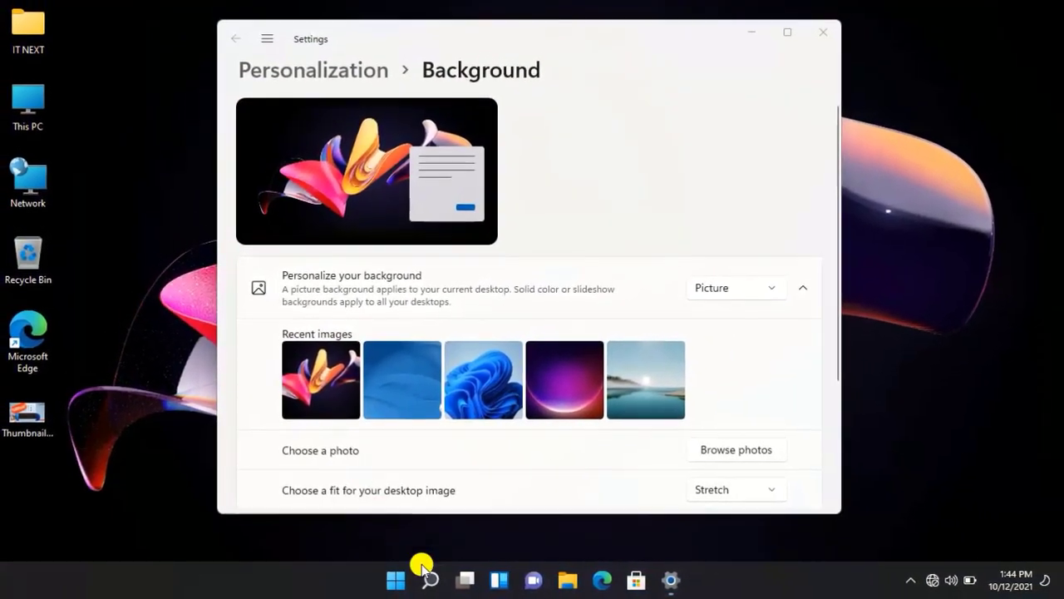
pyautogui.moveTo(464, 582)
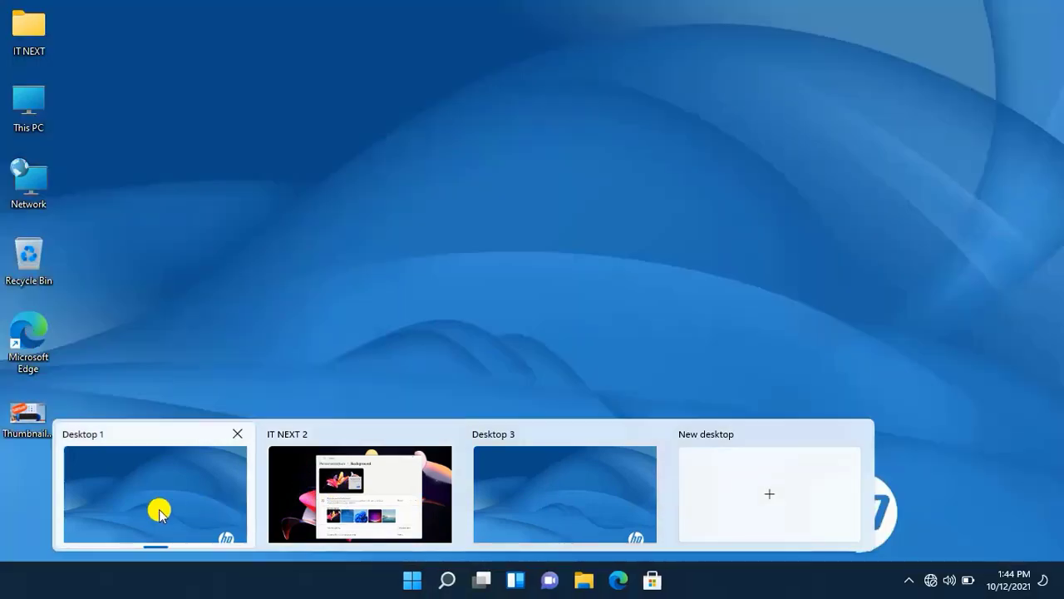
pyautogui.click(158, 509)
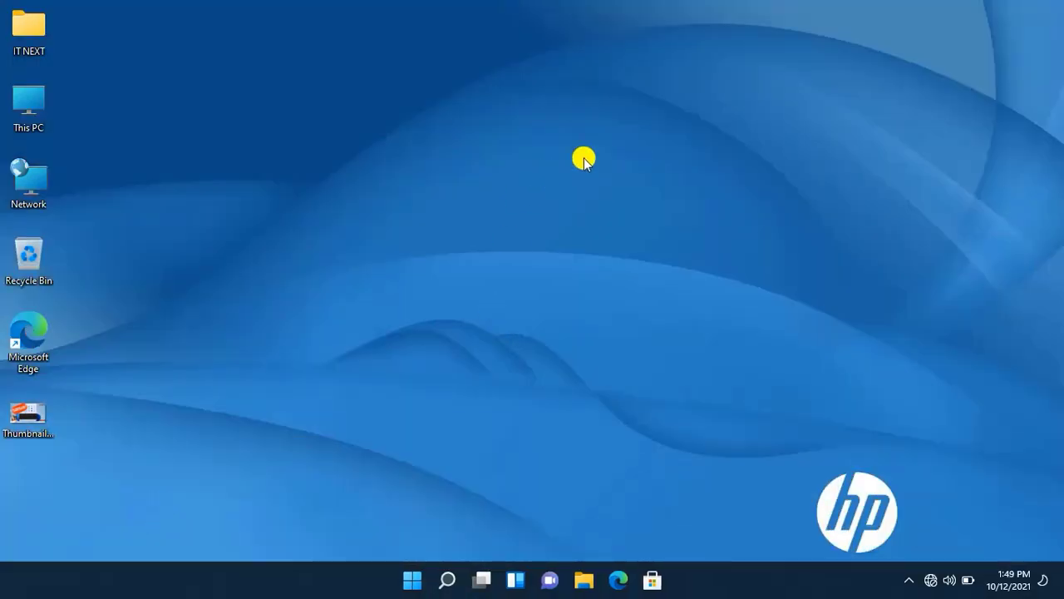
# Open Quick Settings and view the list of available Wi-Fi networks
pyautogui.click(936, 585)
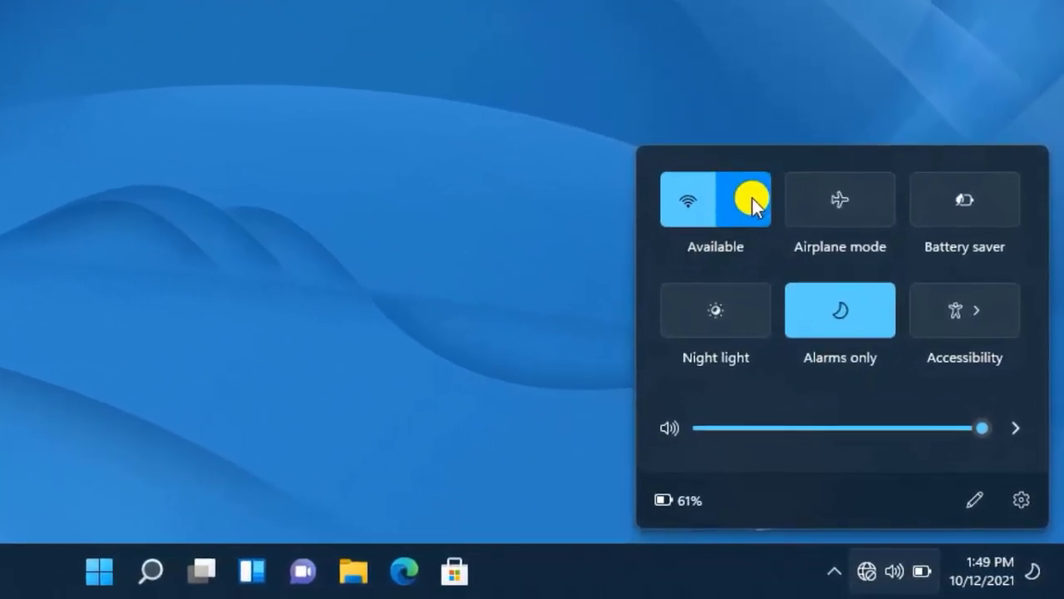
pyautogui.click(773, 216)
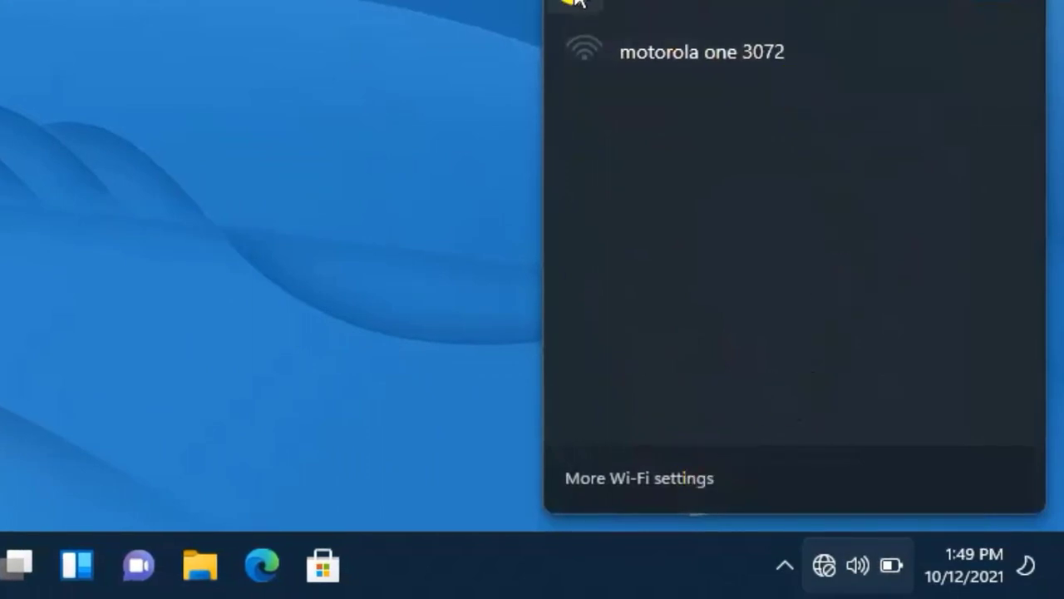
pyautogui.click(578, 5)
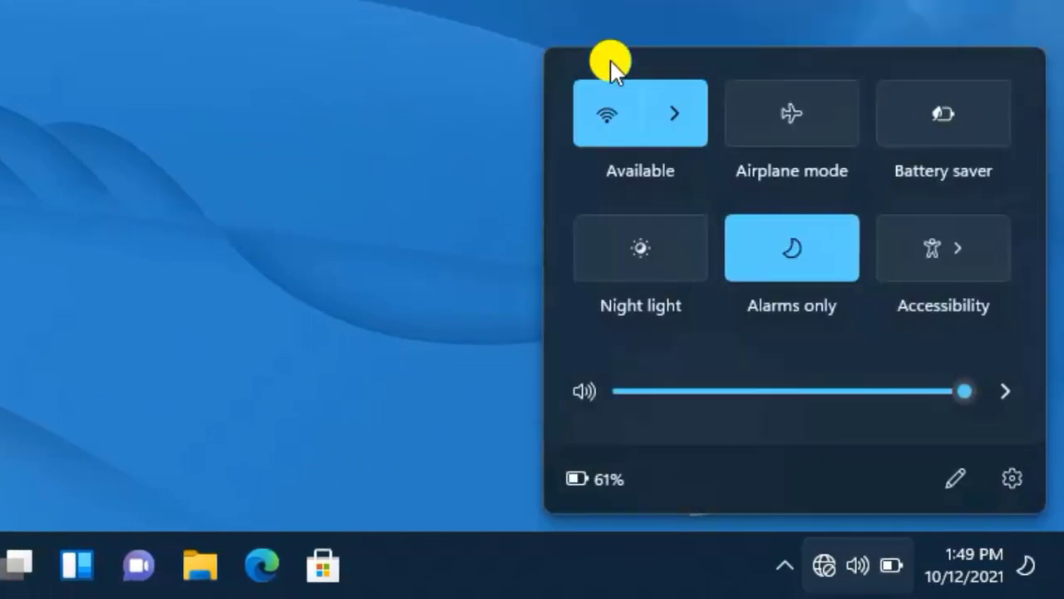
# Toggle Airplane mode and Battery saver on then off, and view the Accessibility options
pyautogui.click(803, 130)
pyautogui.click(808, 131)
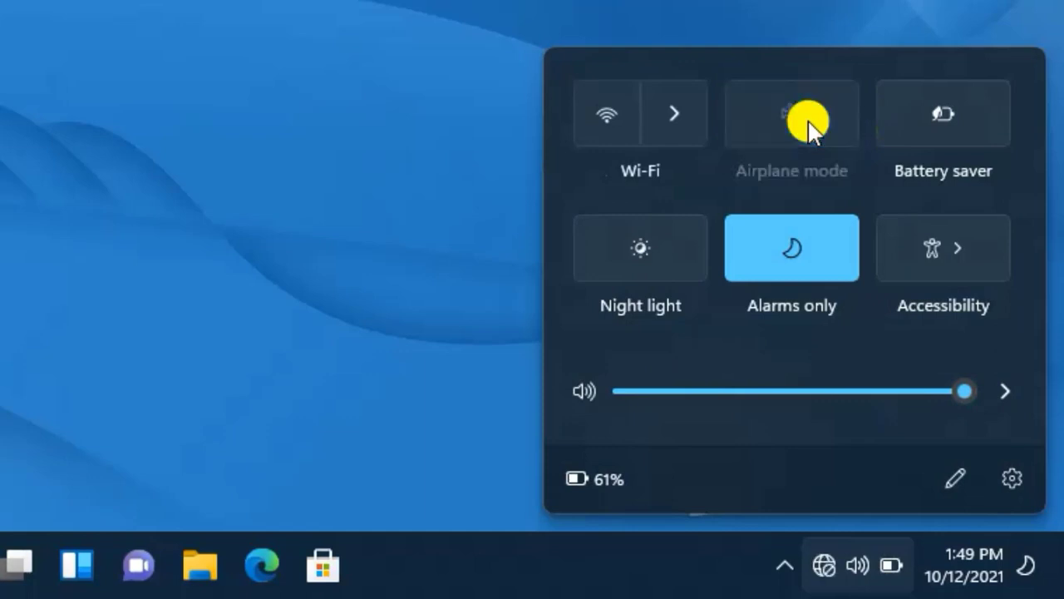
pyautogui.click(968, 130)
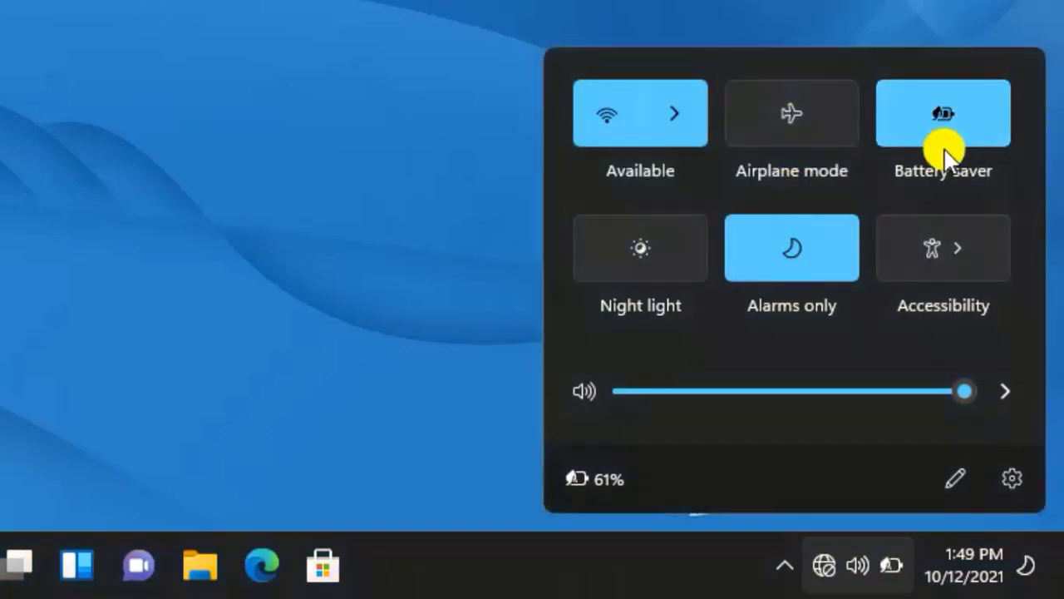
pyautogui.click(973, 145)
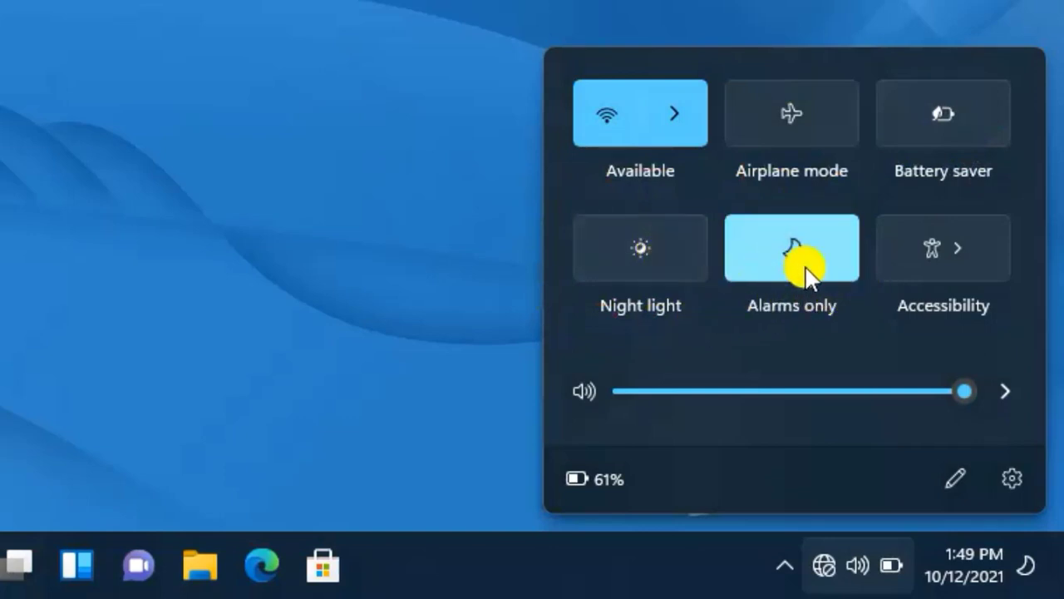
pyautogui.click(952, 267)
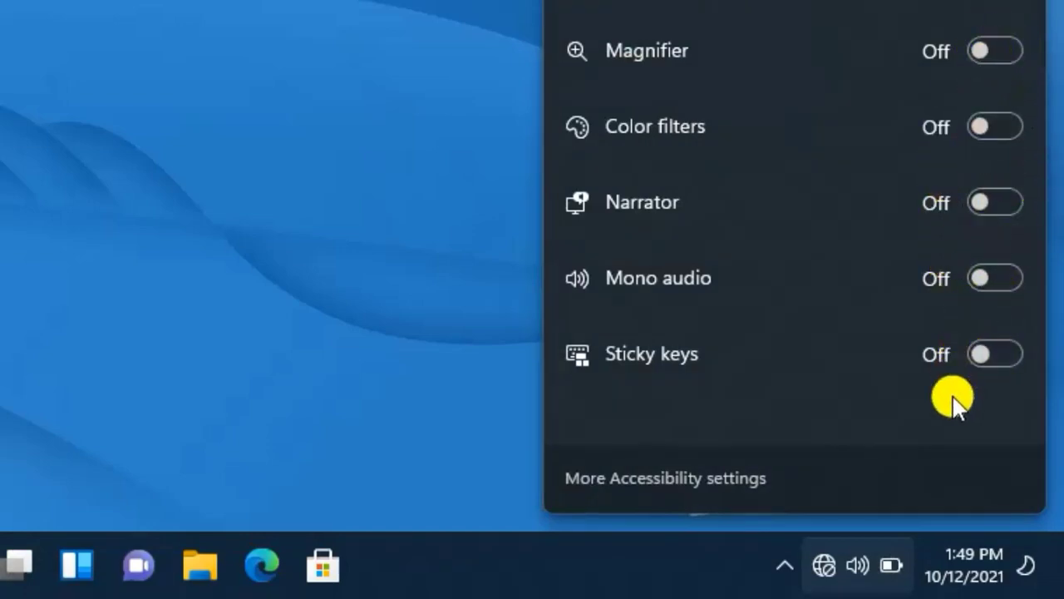
pyautogui.click(568, 3)
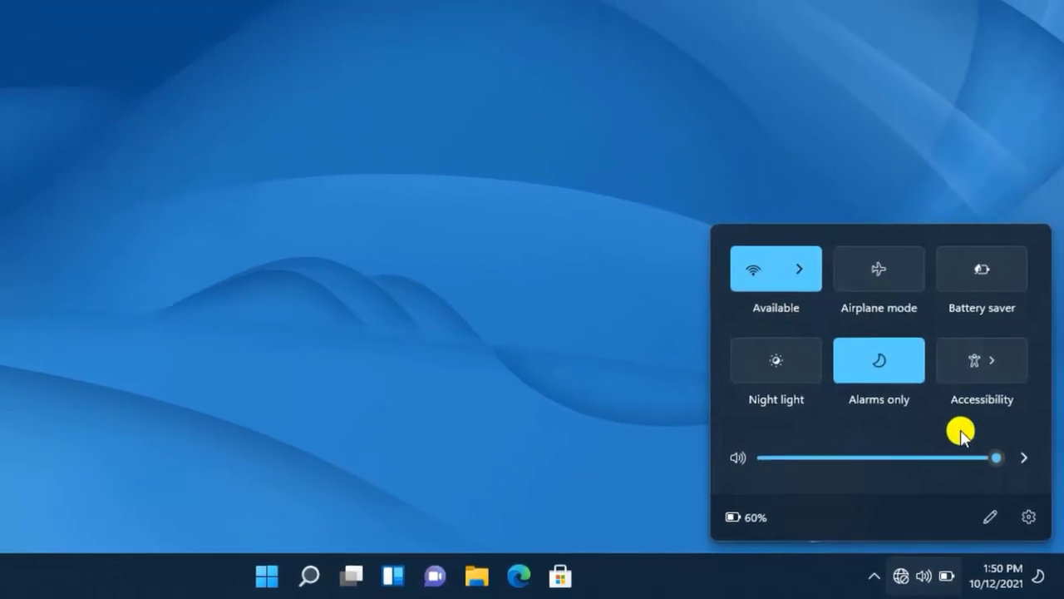
# Open full Settings from quick settings, view its categories, close it, and refresh the desktop
pyautogui.click(1032, 536)
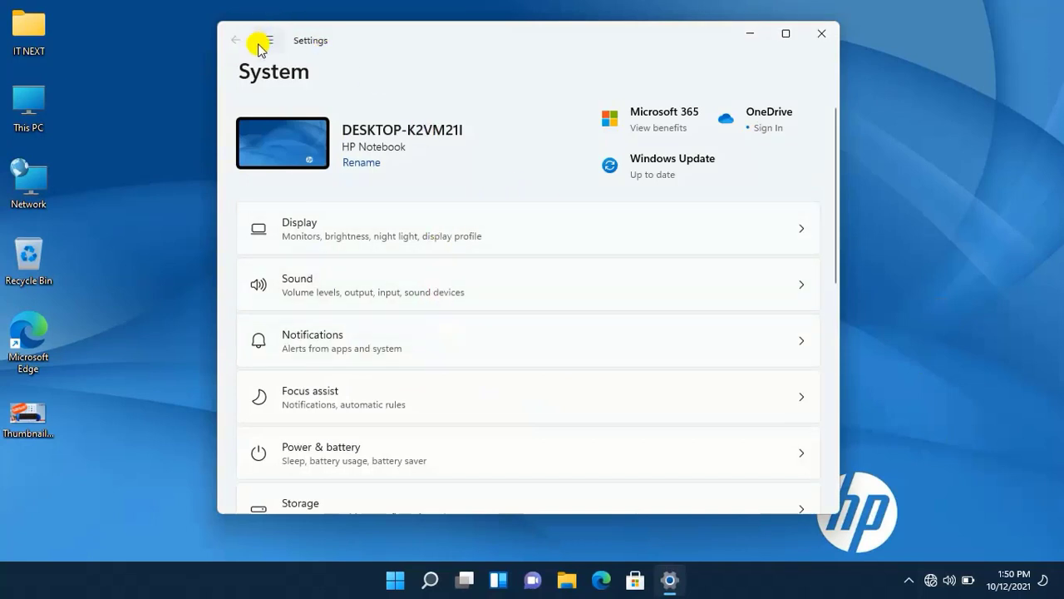
pyautogui.click(260, 43)
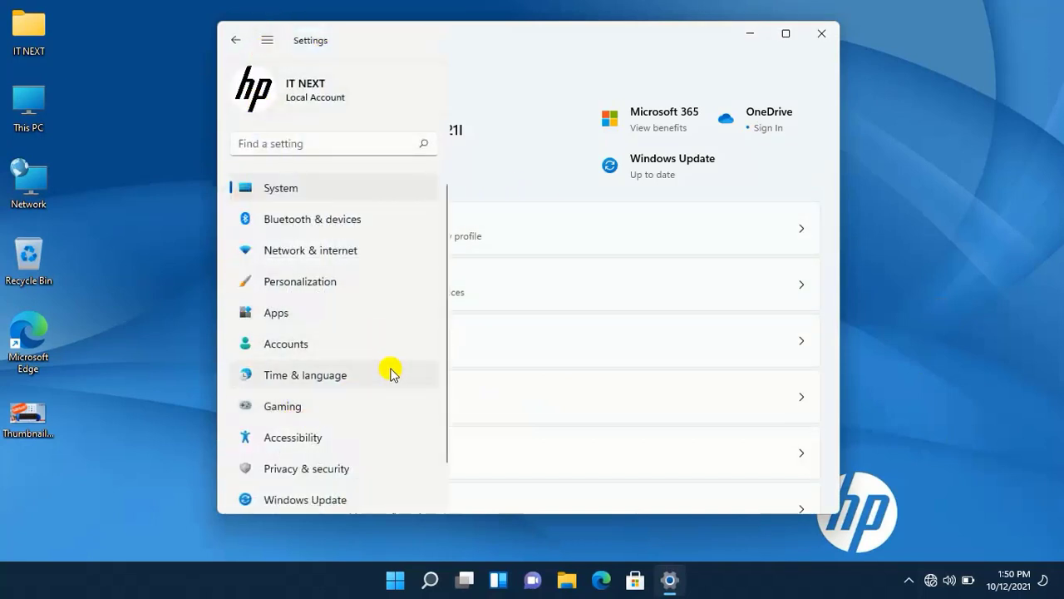
pyautogui.click(833, 32)
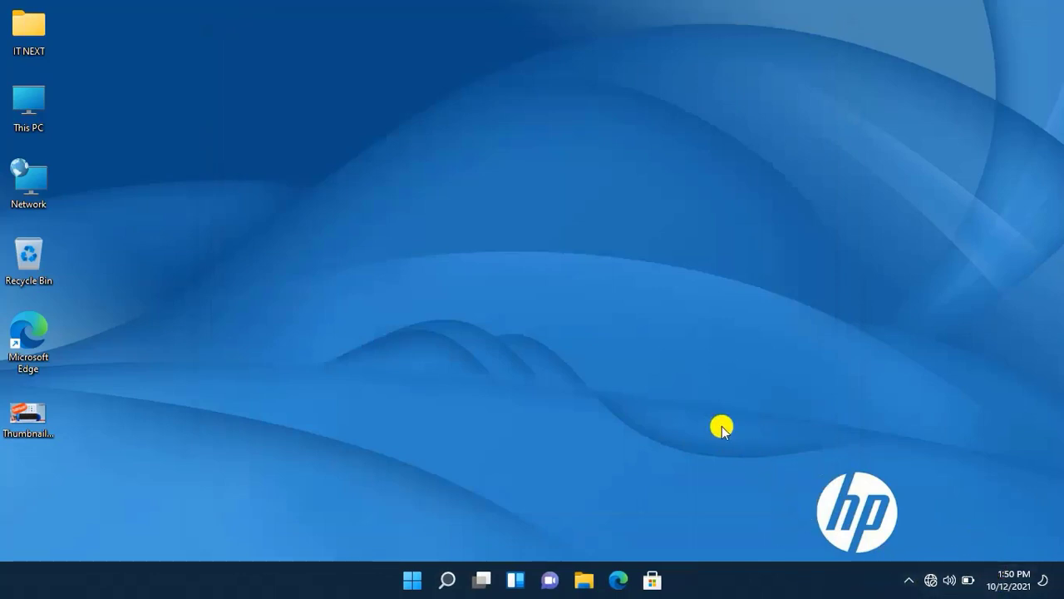
pyautogui.rightClick(598, 355)
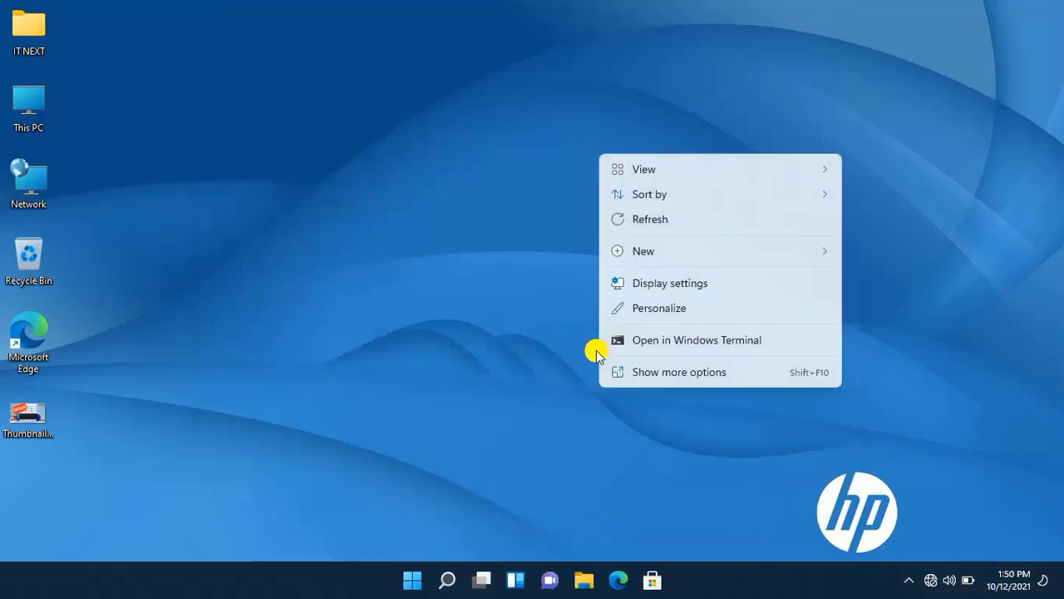
pyautogui.click(654, 218)
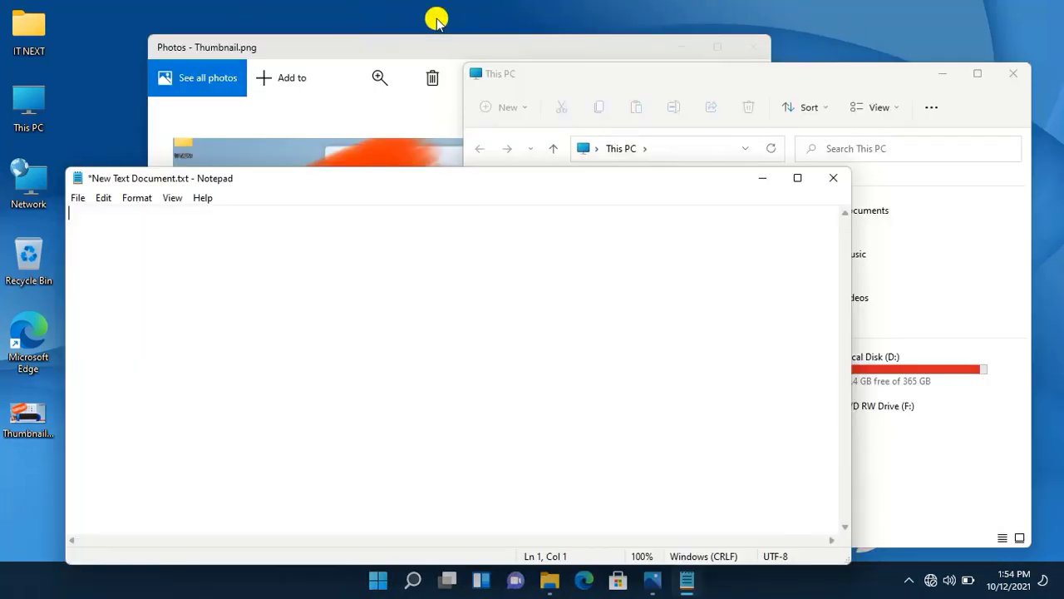
# Snap Photos left, Notepad top-right and This PC bottom-right in a three-zone layout
pyautogui.click(399, 54)
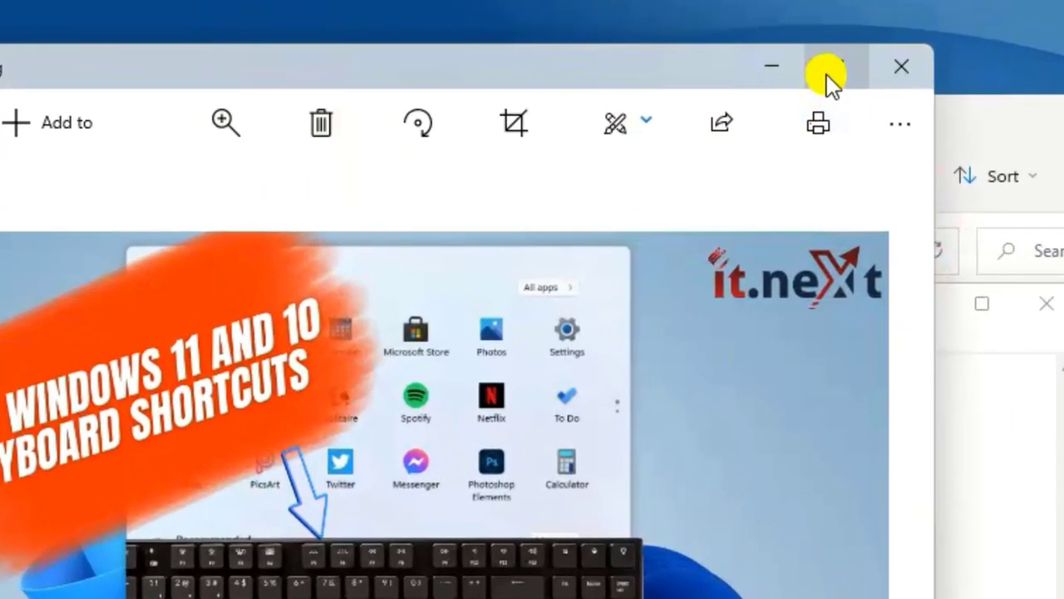
pyautogui.moveTo(790, 67)
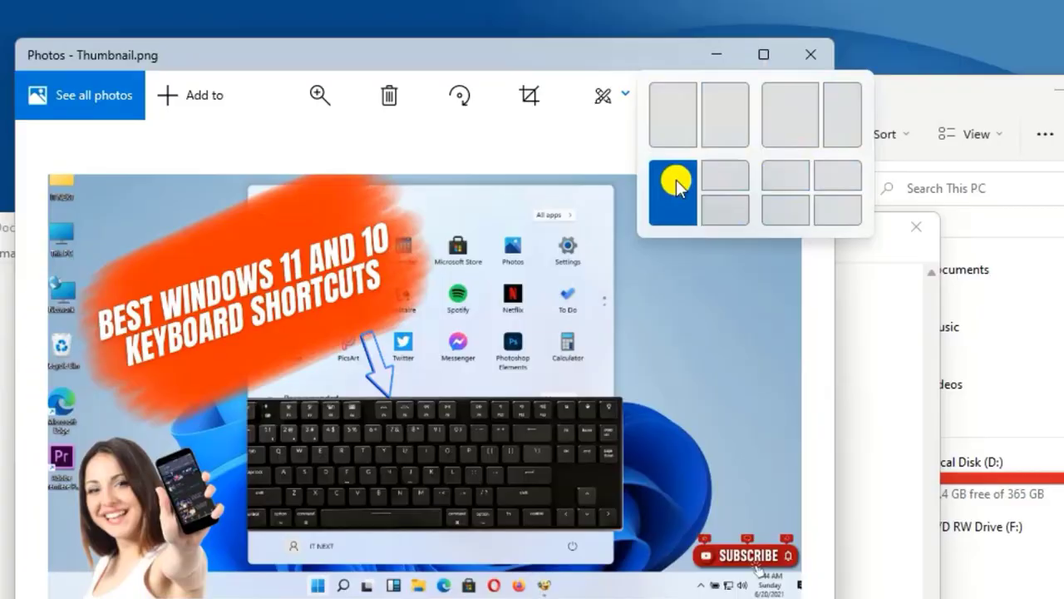
pyautogui.click(691, 204)
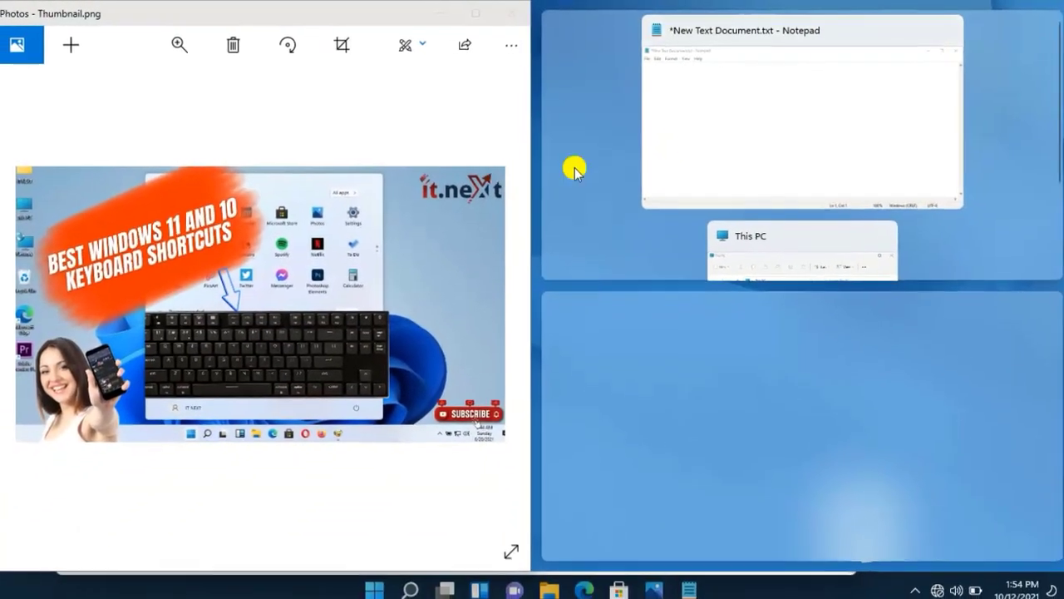
pyautogui.click(720, 133)
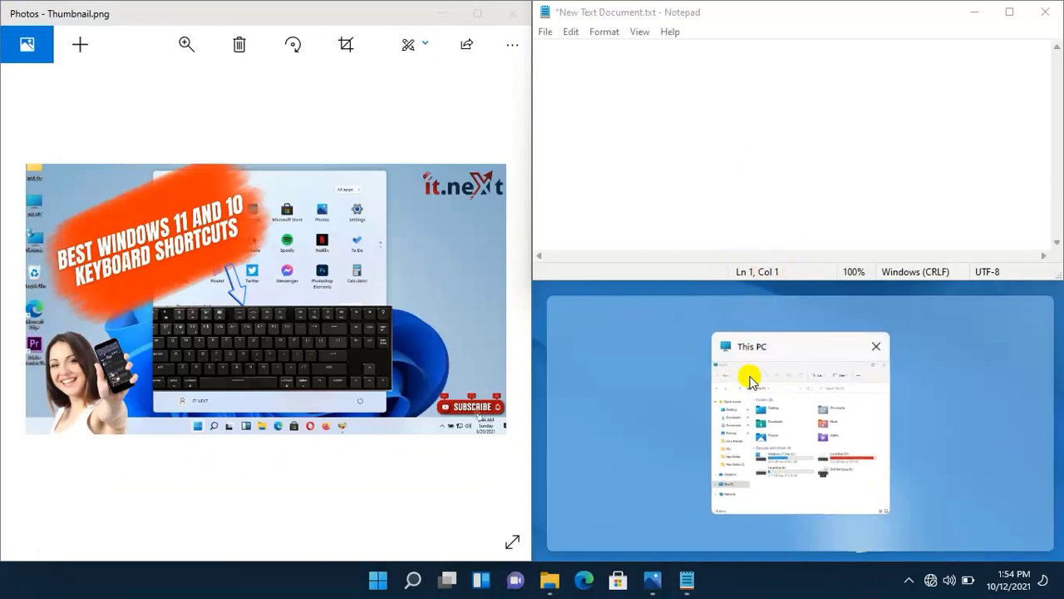
pyautogui.click(750, 376)
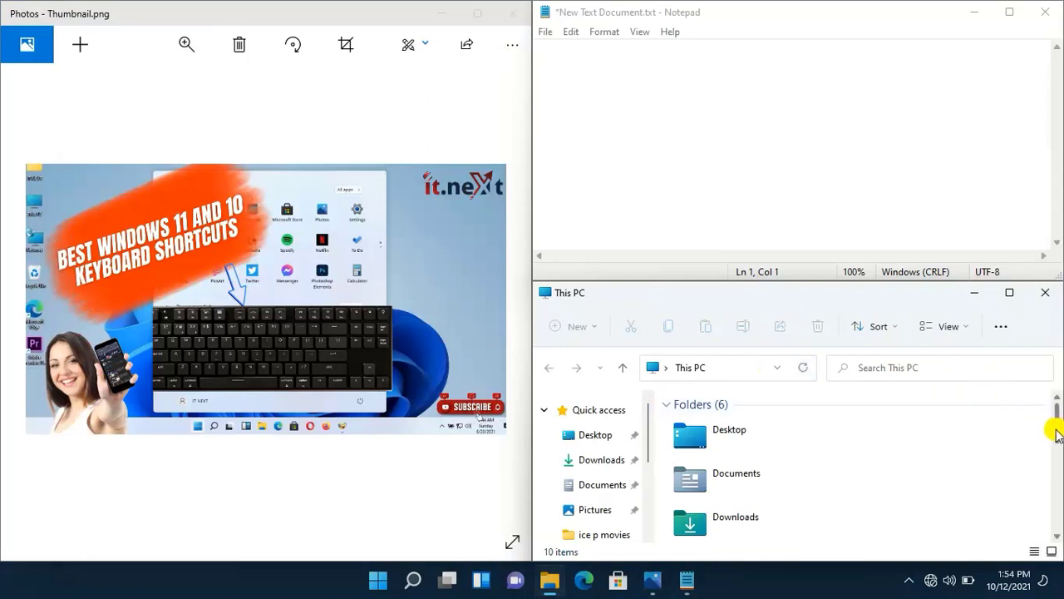
pyautogui.moveTo(1057, 430)
pyautogui.mouseDown()
pyautogui.moveTo(1058, 522)
pyautogui.moveTo(1057, 423)
pyautogui.mouseUp()
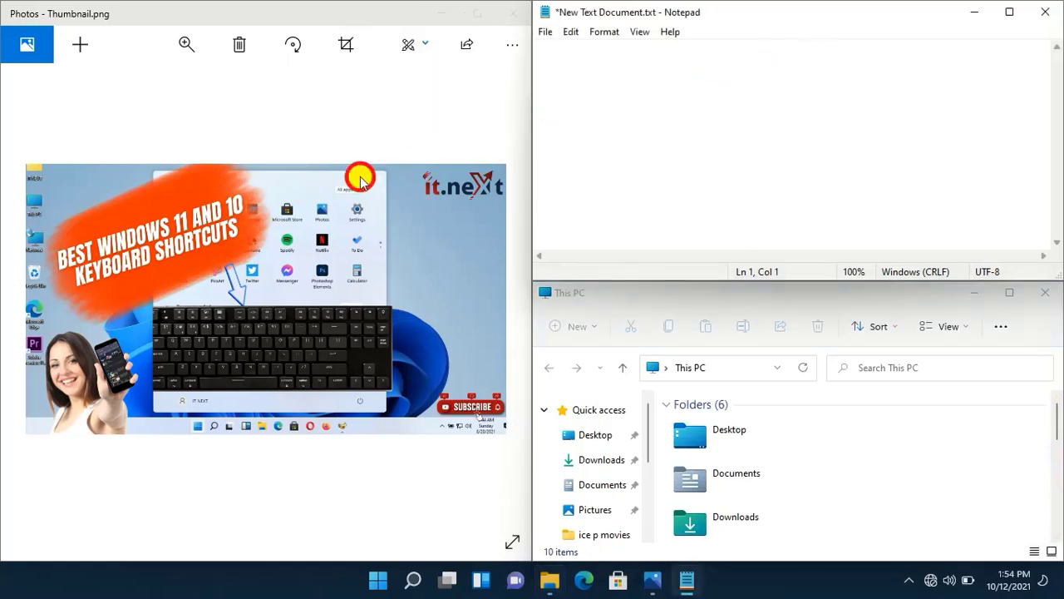
pyautogui.click(819, 461)
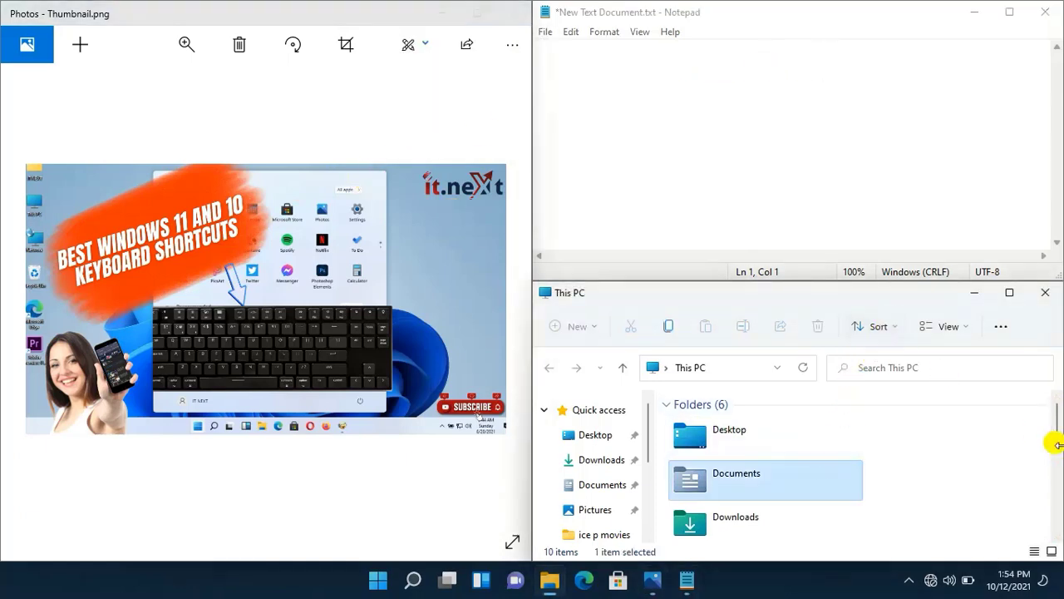
pyautogui.moveTo(1056, 416); pyautogui.dragTo(1054, 509)
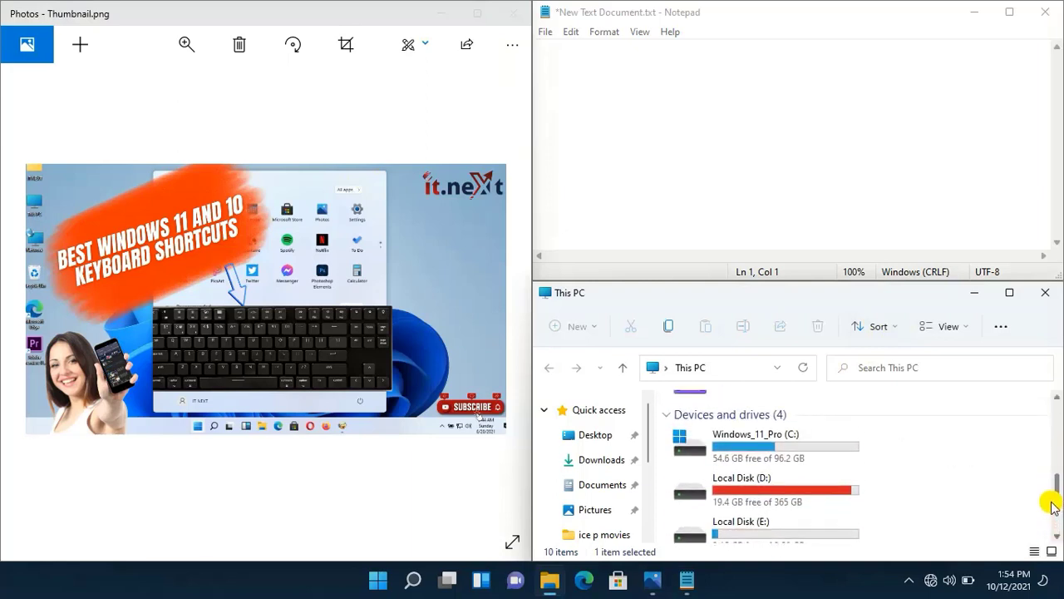
# Close Notepad without saving, close Photos, then unsnap and close This PC
pyautogui.click(1045, 13)
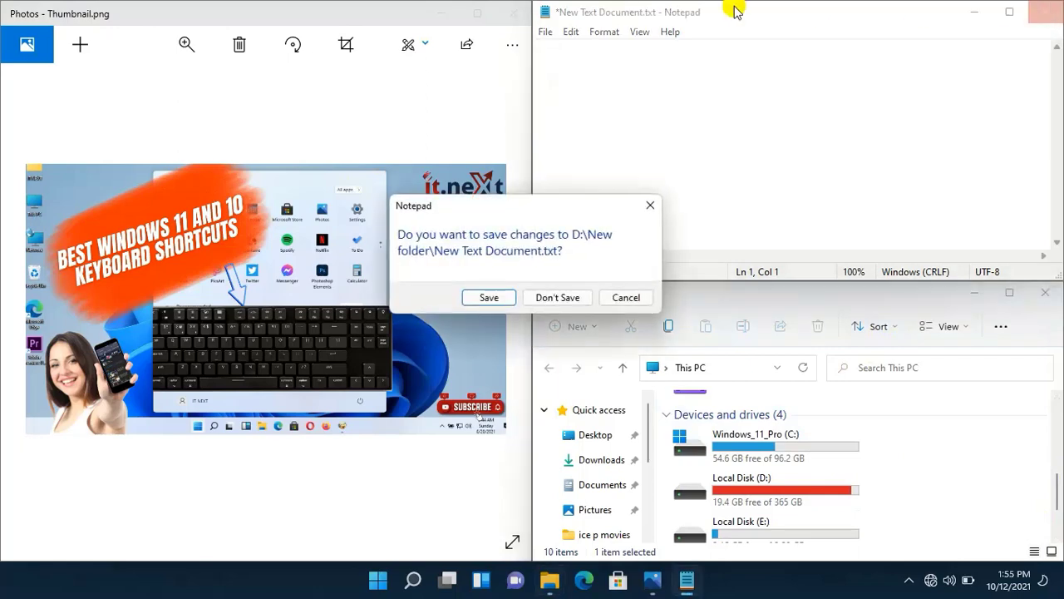
pyautogui.click(556, 298)
pyautogui.click(513, 12)
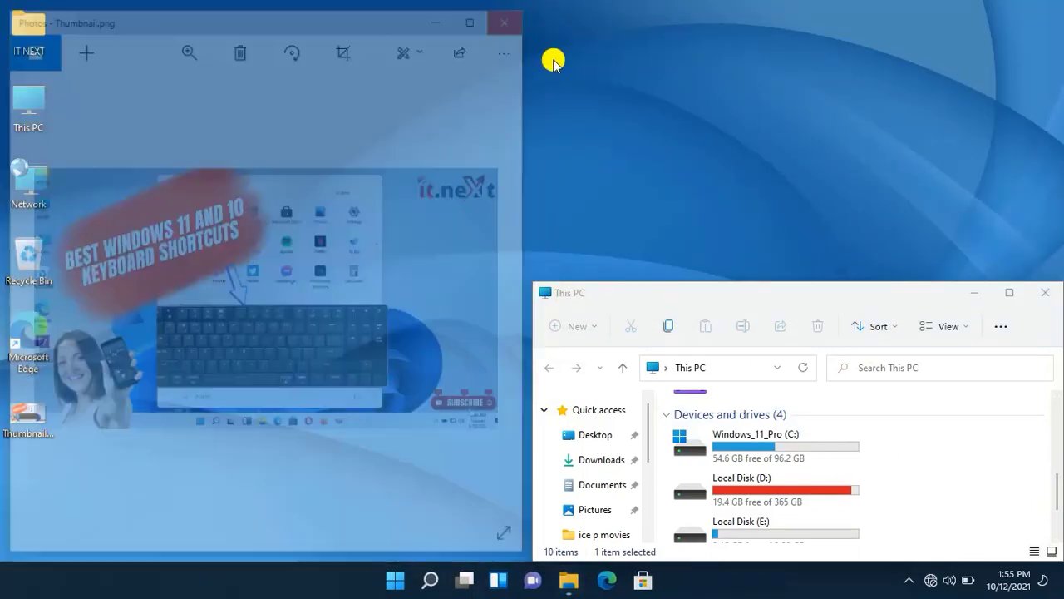
pyautogui.moveTo(732, 301); pyautogui.dragTo(507, 67)
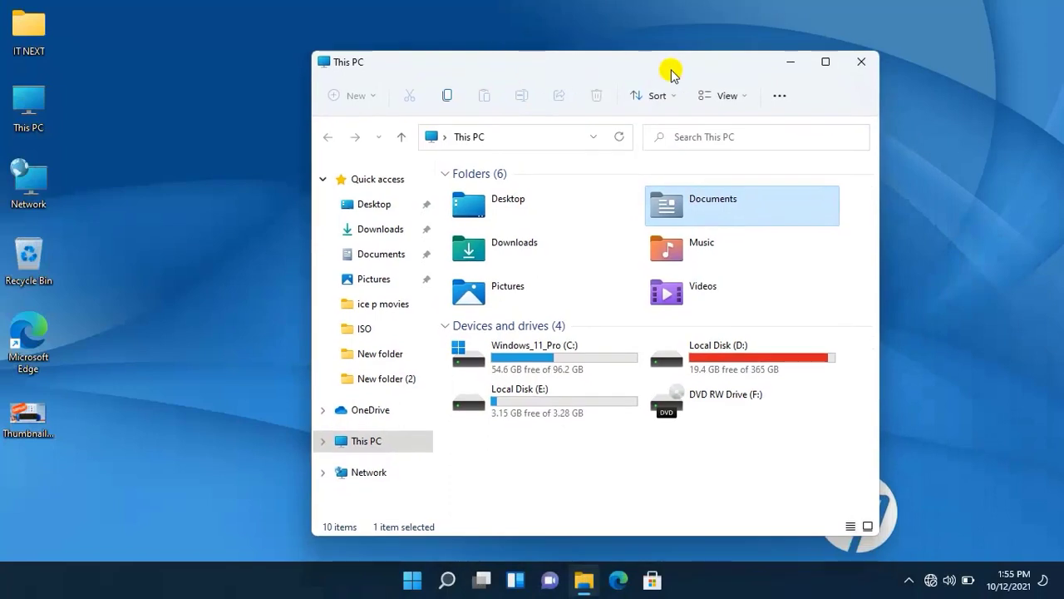
pyautogui.click(861, 70)
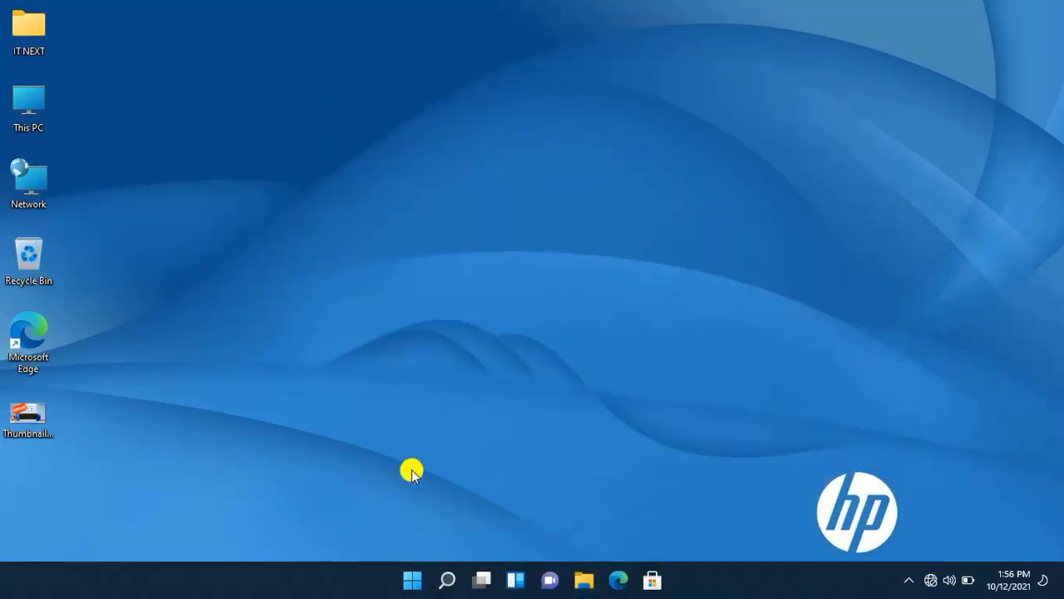
# Open Settings and go to Personalization > Start > Folders
pyautogui.click(444, 584)
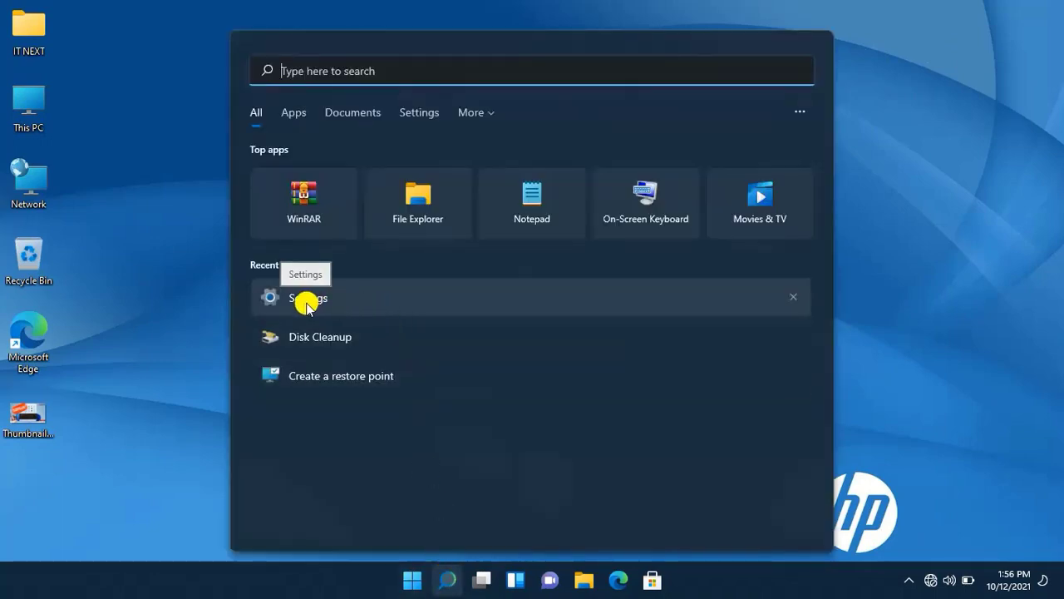
pyautogui.click(325, 301)
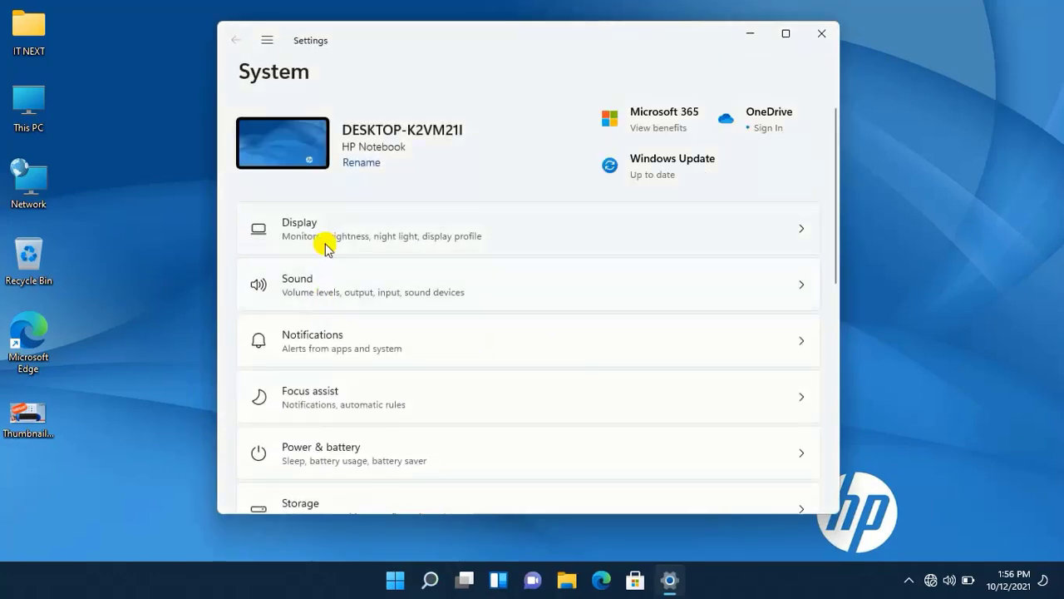
pyautogui.click(266, 47)
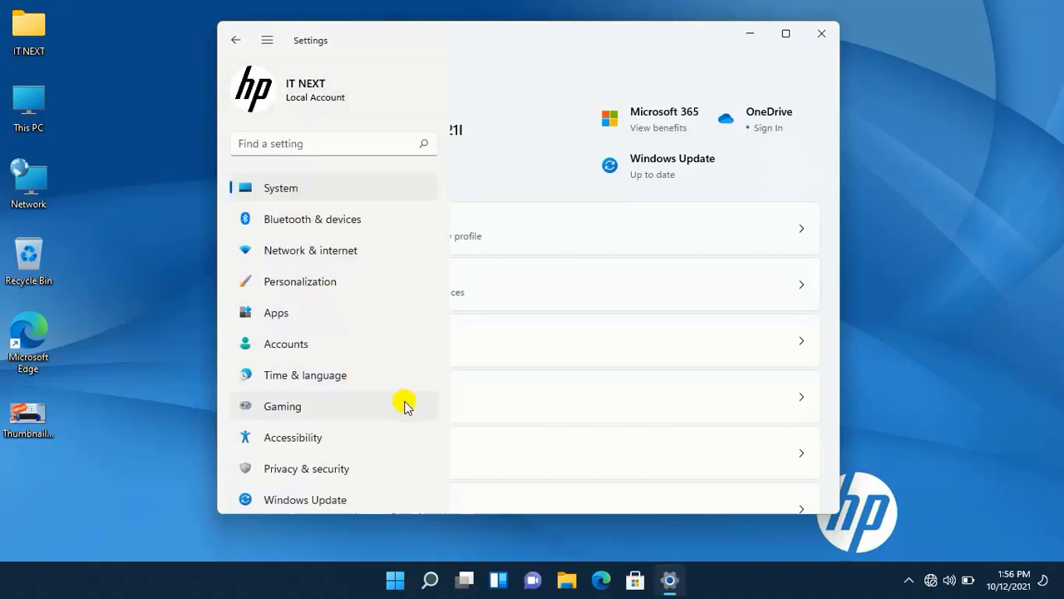
pyautogui.click(335, 284)
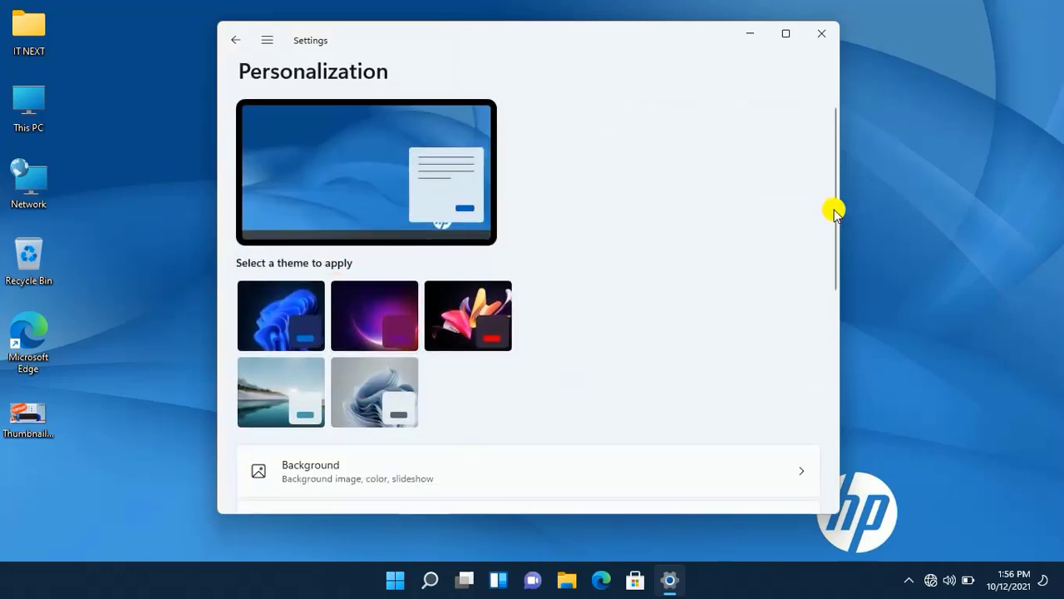
pyautogui.moveTo(837, 212); pyautogui.dragTo(829, 446)
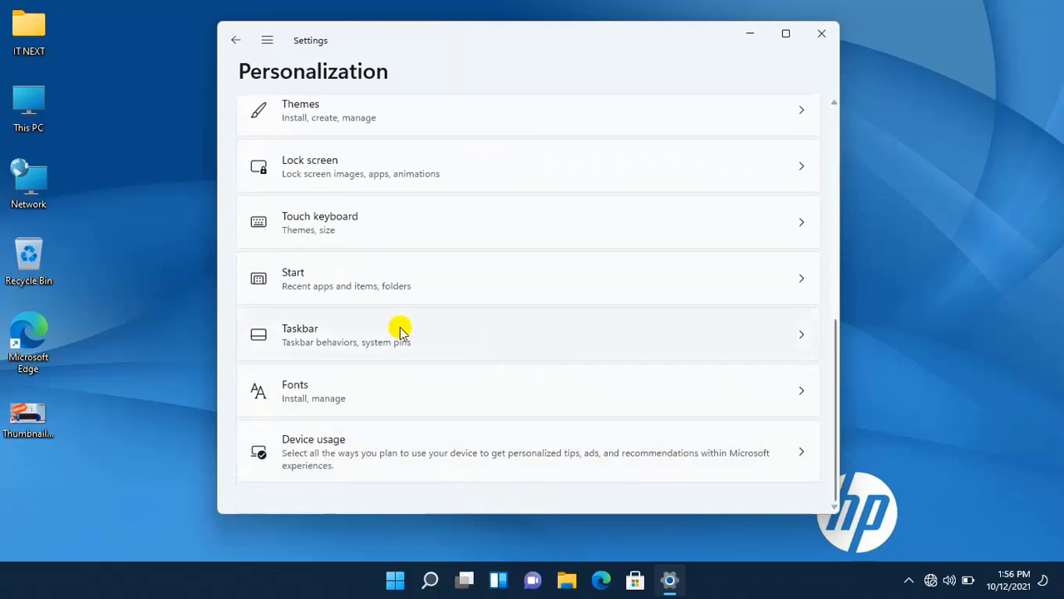
pyautogui.click(375, 289)
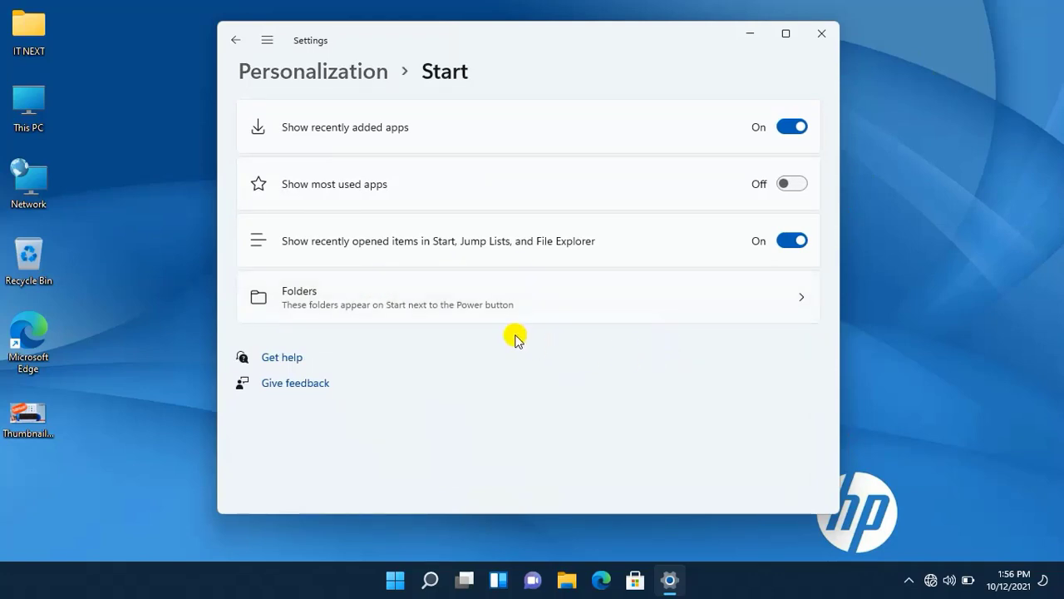
pyautogui.click(413, 301)
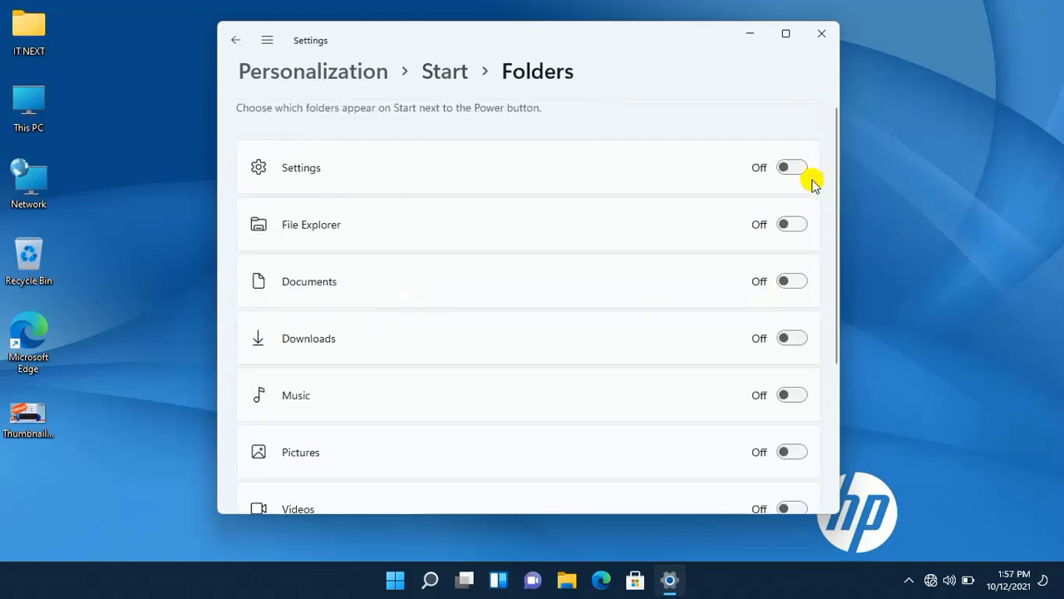
# Turn on File Explorer, Documents, Music, Pictures, Network and Videos folders for Start
pyautogui.click(791, 227)
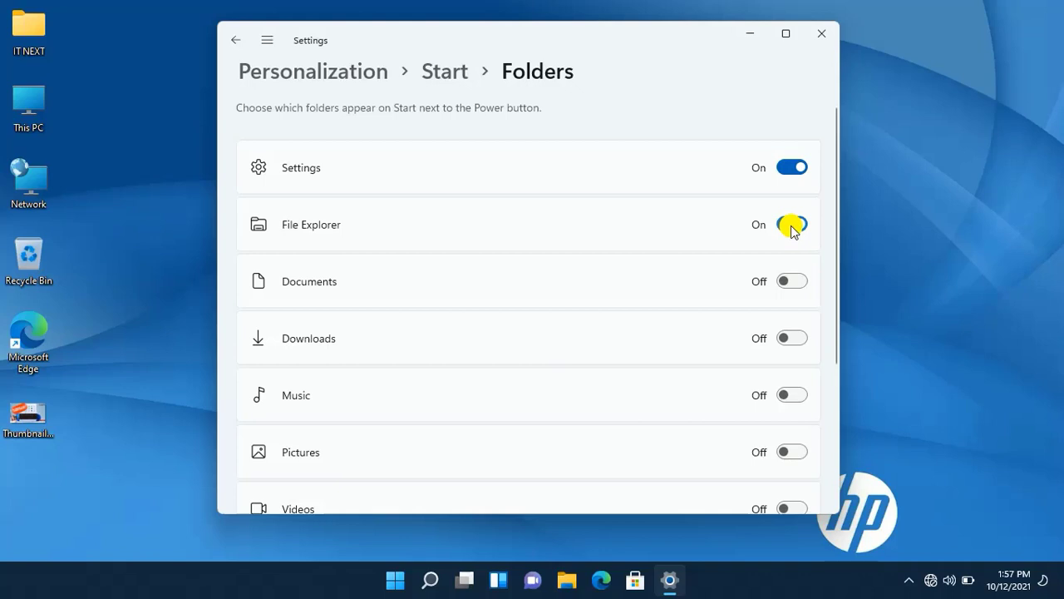
pyautogui.click(797, 281)
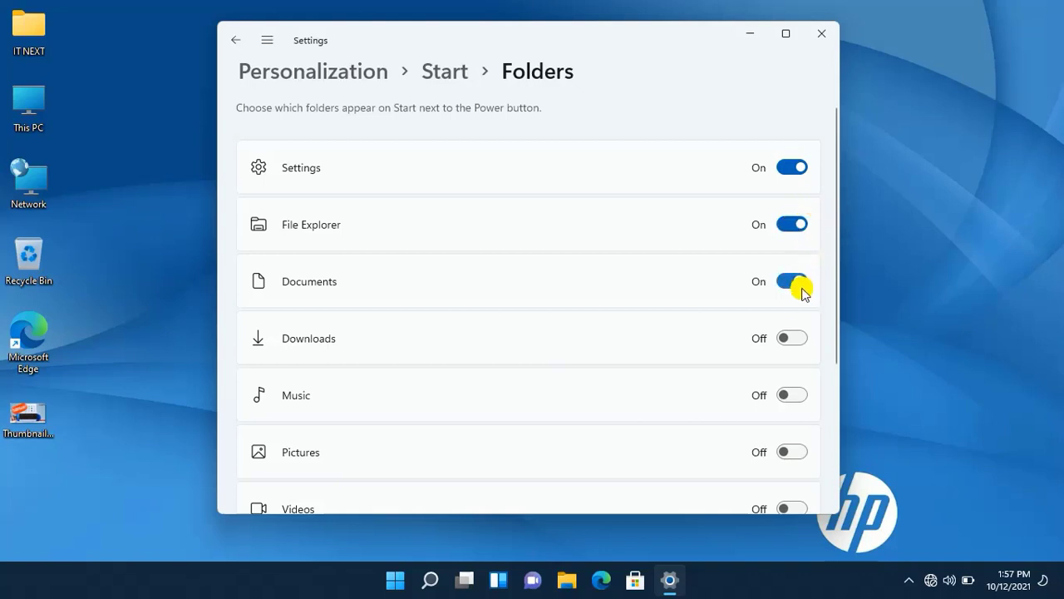
pyautogui.click(790, 395)
pyautogui.moveTo(834, 352); pyautogui.dragTo(836, 427)
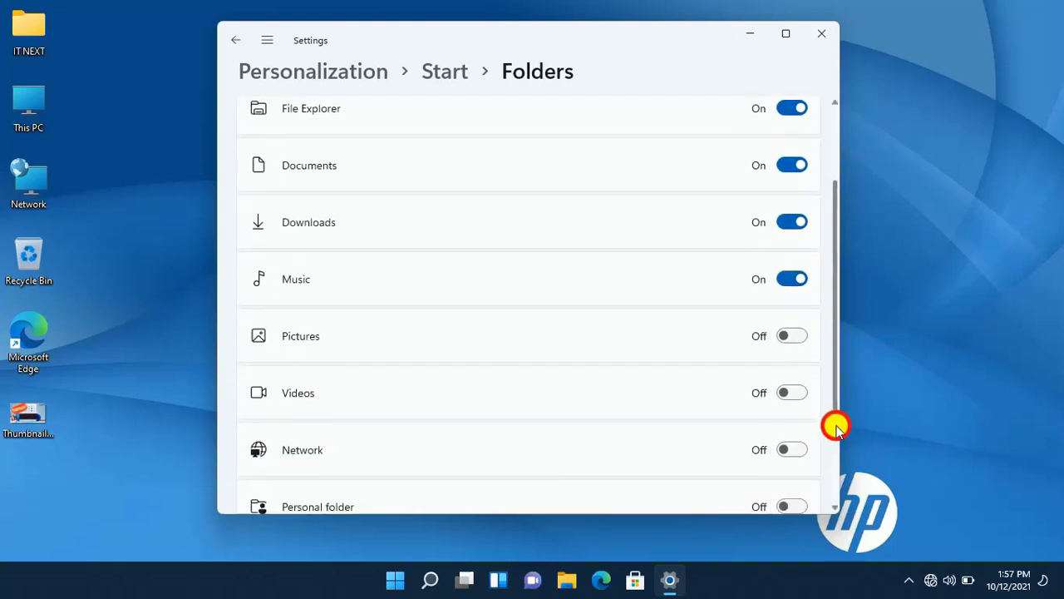
pyautogui.click(796, 335)
pyautogui.click(797, 450)
pyautogui.moveTo(834, 397); pyautogui.dragTo(840, 482)
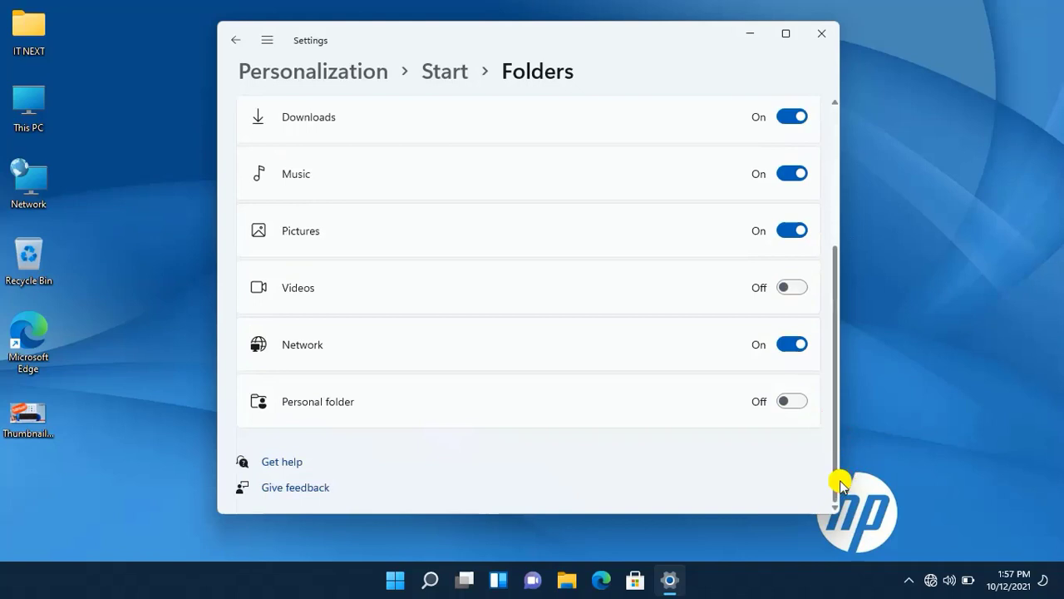
pyautogui.click(797, 290)
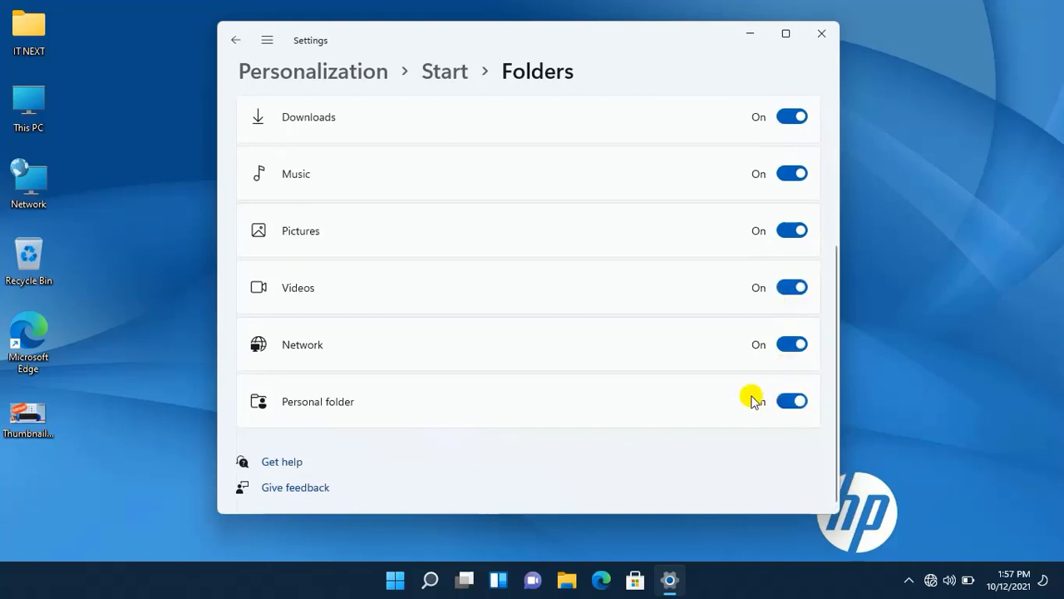
# Open Start to check the new folder icons beside Power, then close it
pyautogui.click(387, 585)
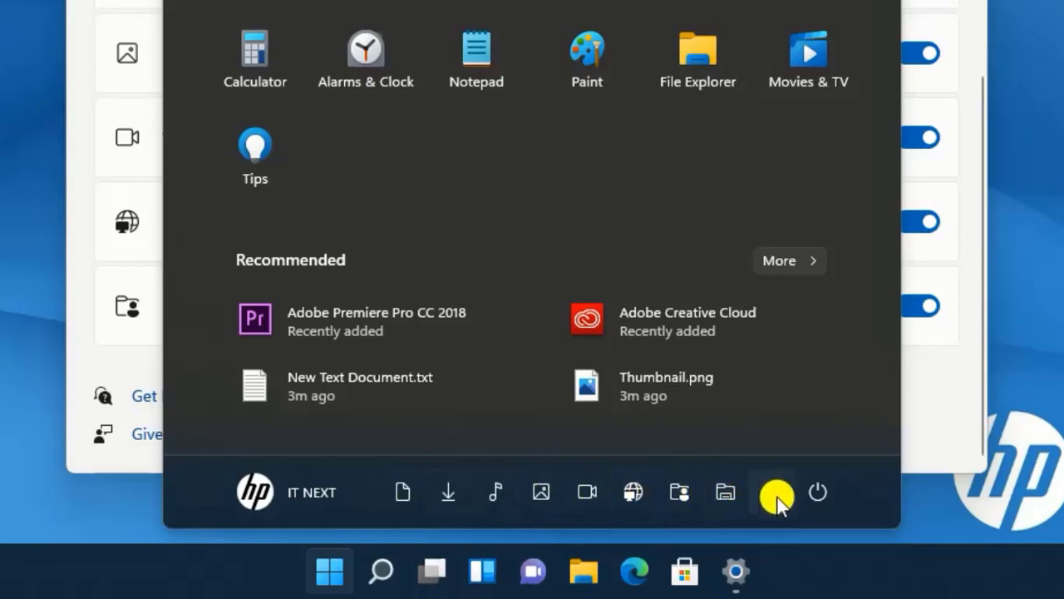
pyautogui.click(1029, 175)
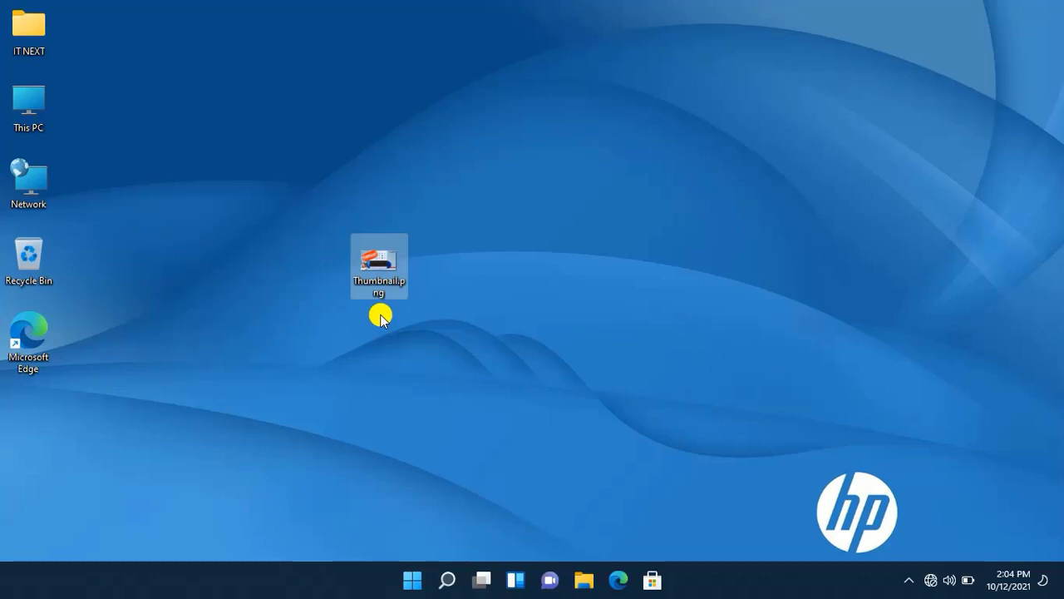
# Show Thumbnail.png's compact context menu, expand it to Show more options, then dismiss it
pyautogui.rightClick(378, 270)
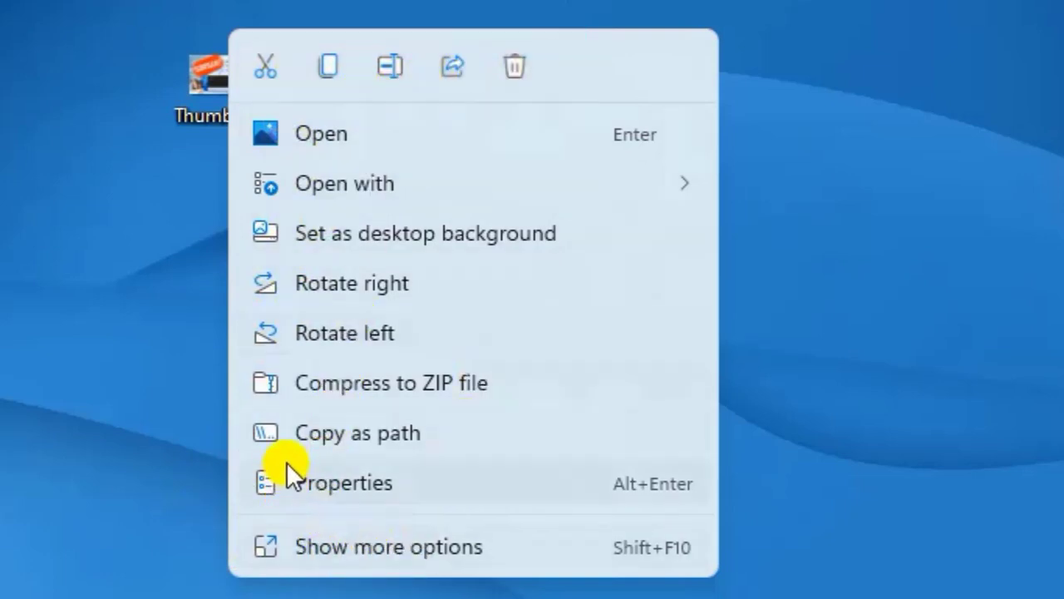
pyautogui.click(345, 549)
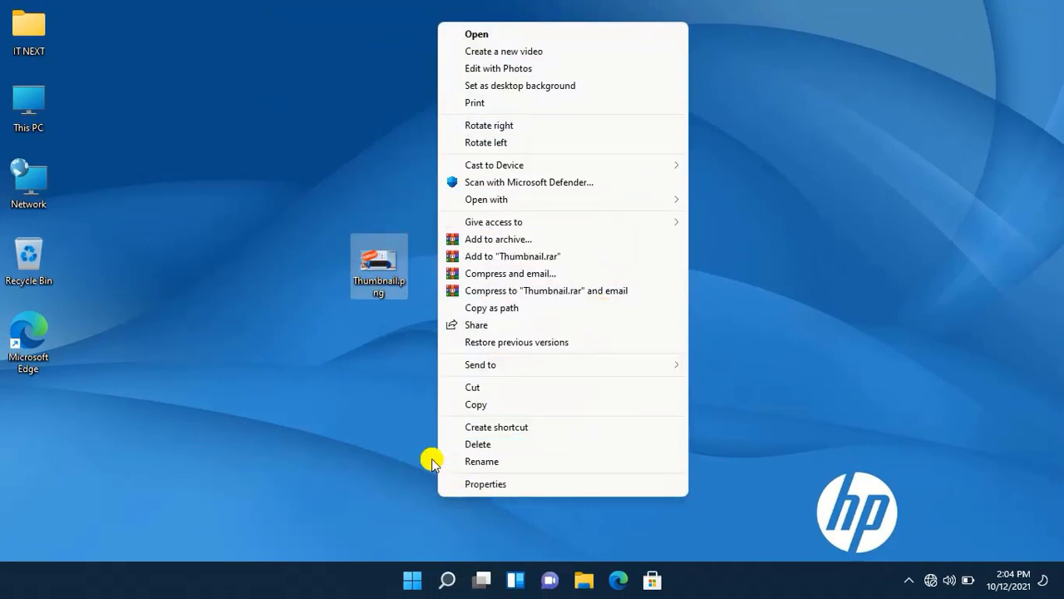
pyautogui.click(393, 385)
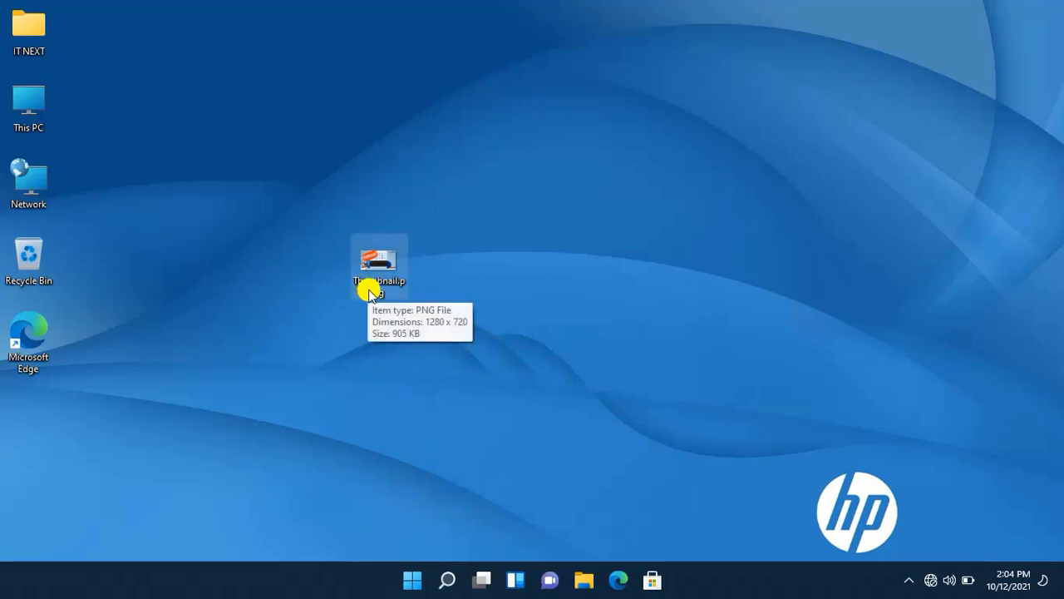
# Refresh the desktop from its right-click menu
pyautogui.rightClick(615, 268)
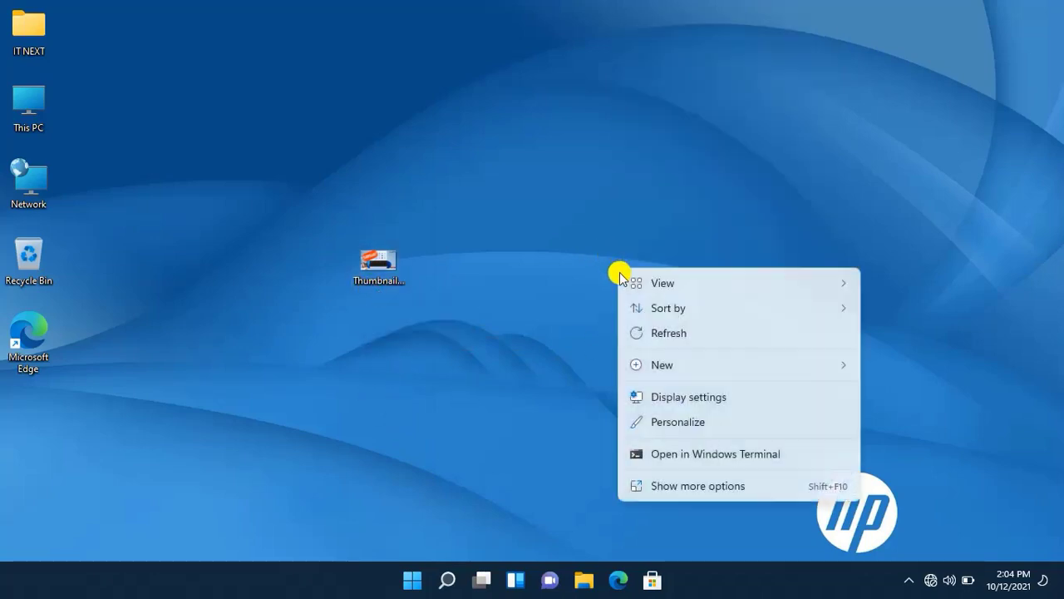
pyautogui.click(676, 337)
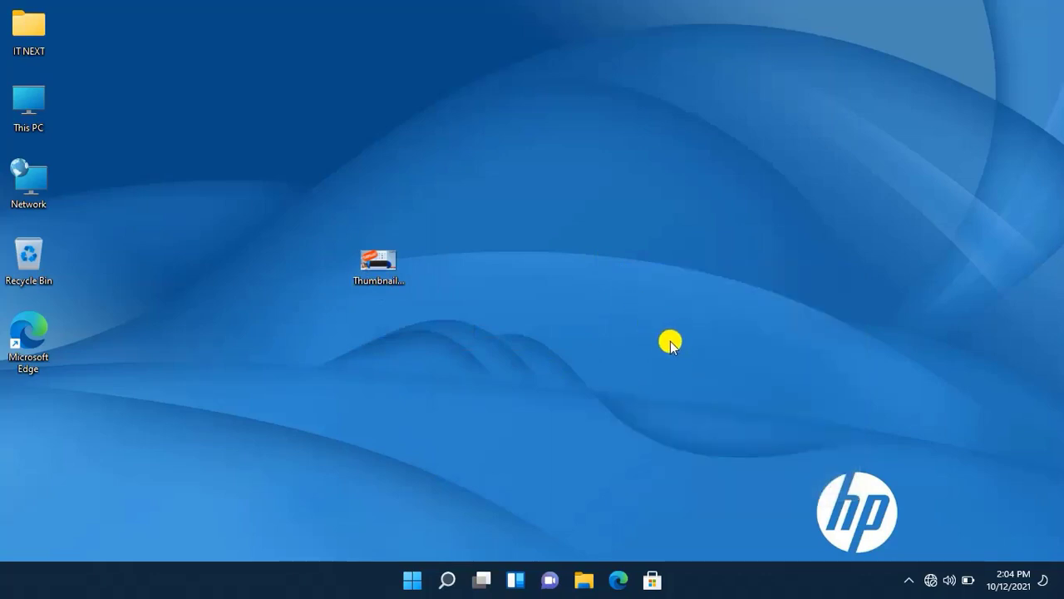